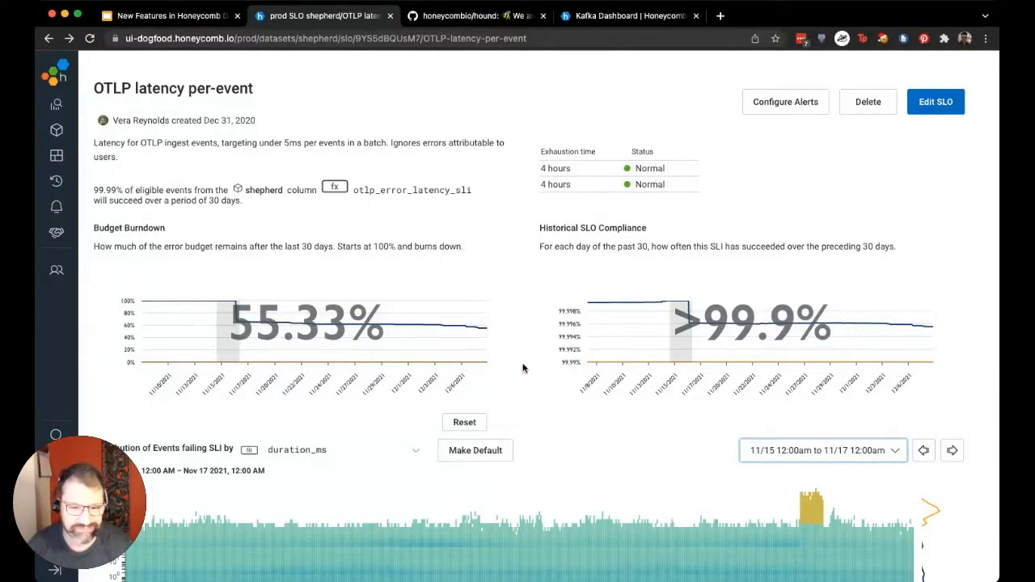
Examine the OTLP latency SLO's failing-event heatmap and the dimensions that differ most between successful and failed events
{"action": "scroll", "coordinate": [524, 367], "scroll_direction": "down", "scroll_amount": 2}
{"action": "scroll", "coordinate": [592, 371], "scroll_direction": "down", "scroll_amount": 3}
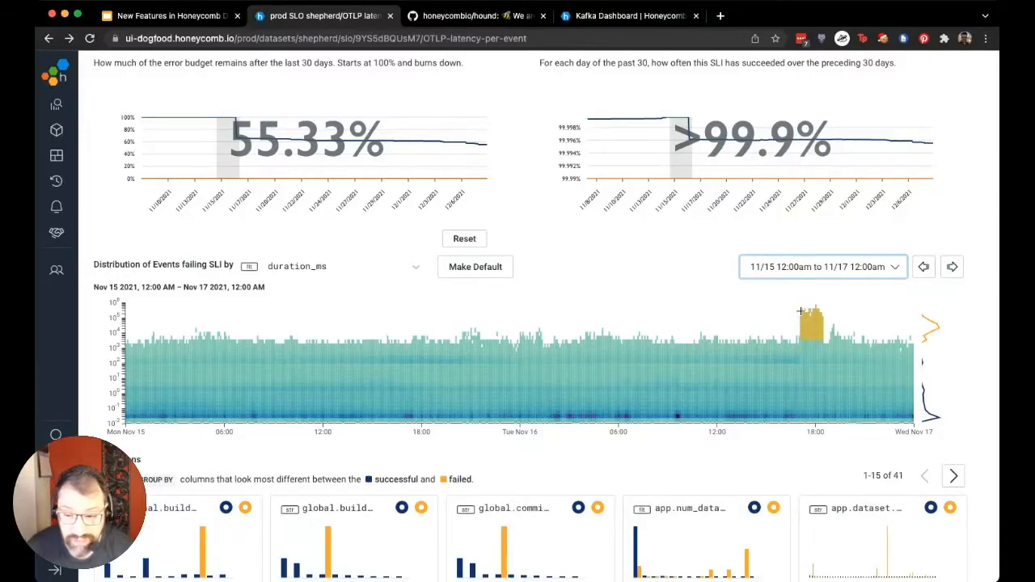
{"action": "scroll", "coordinate": [800, 311], "scroll_direction": "down", "scroll_amount": 2}
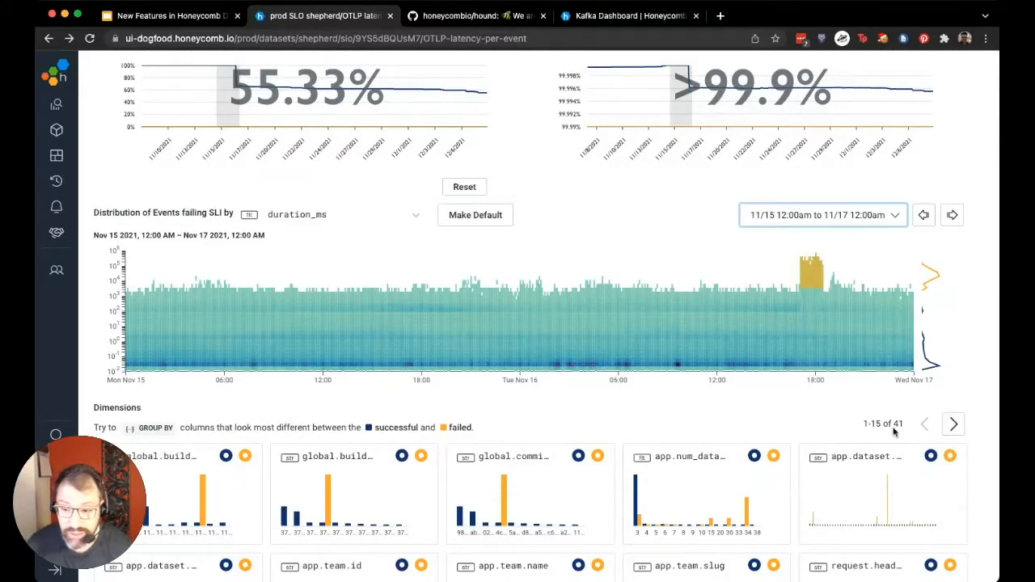
{"action": "scroll", "coordinate": [874, 422], "scroll_direction": "down", "scroll_amount": 4}
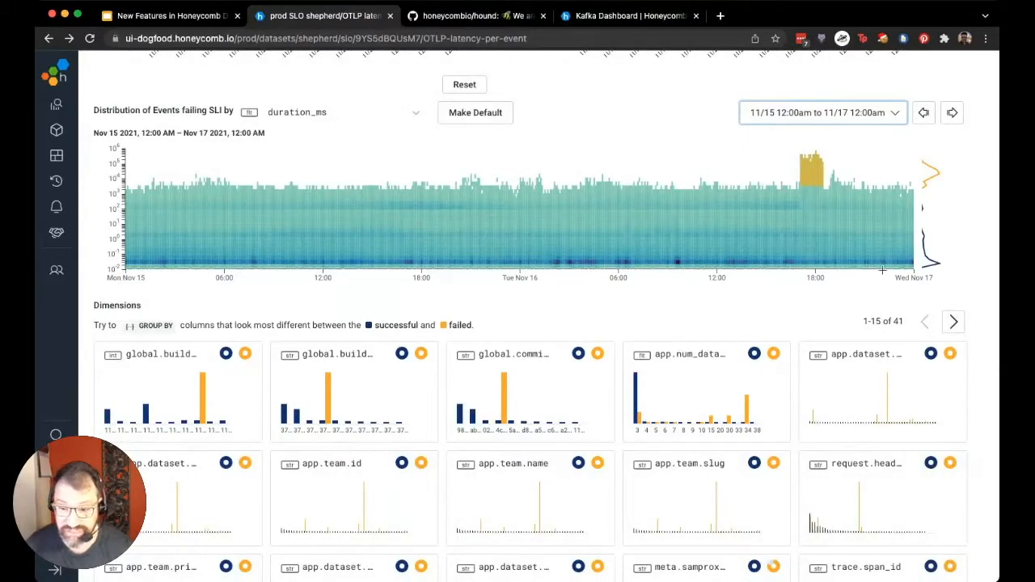
{"action": "mouse_move", "coordinate": [854, 358]}
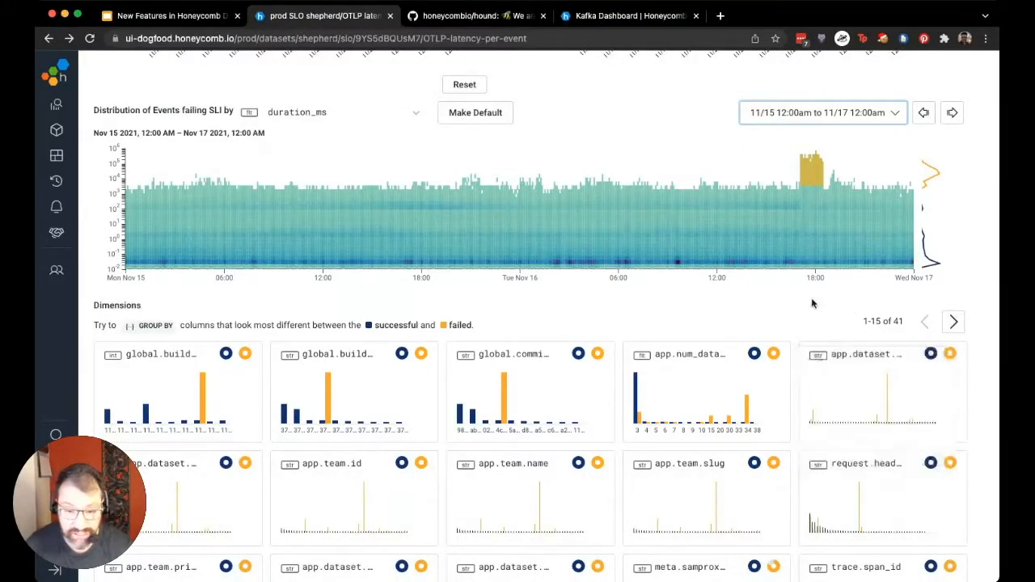
{"action": "mouse_move", "coordinate": [166, 466]}
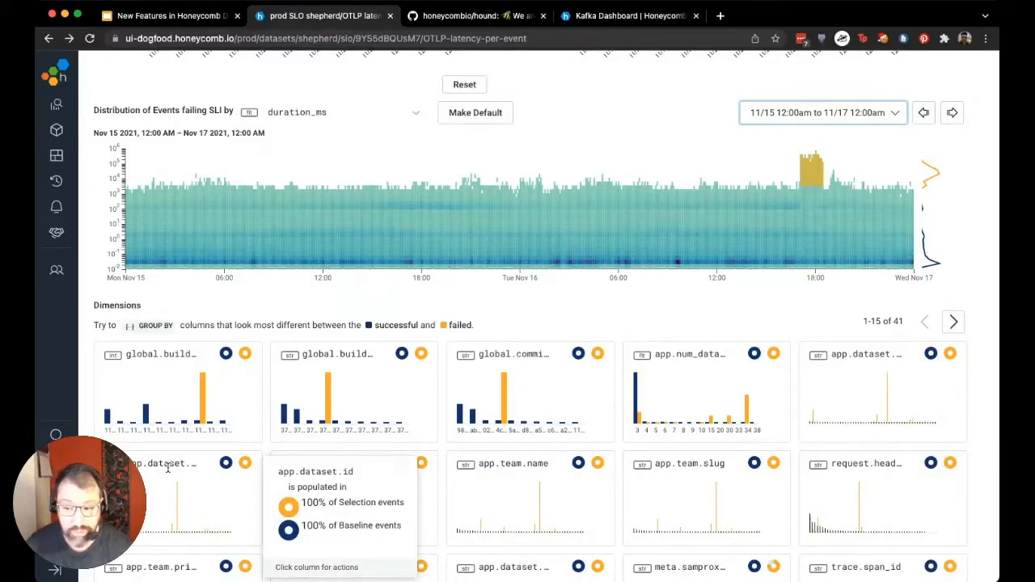
{"action": "scroll", "coordinate": [167, 466], "scroll_direction": "down", "scroll_amount": 4}
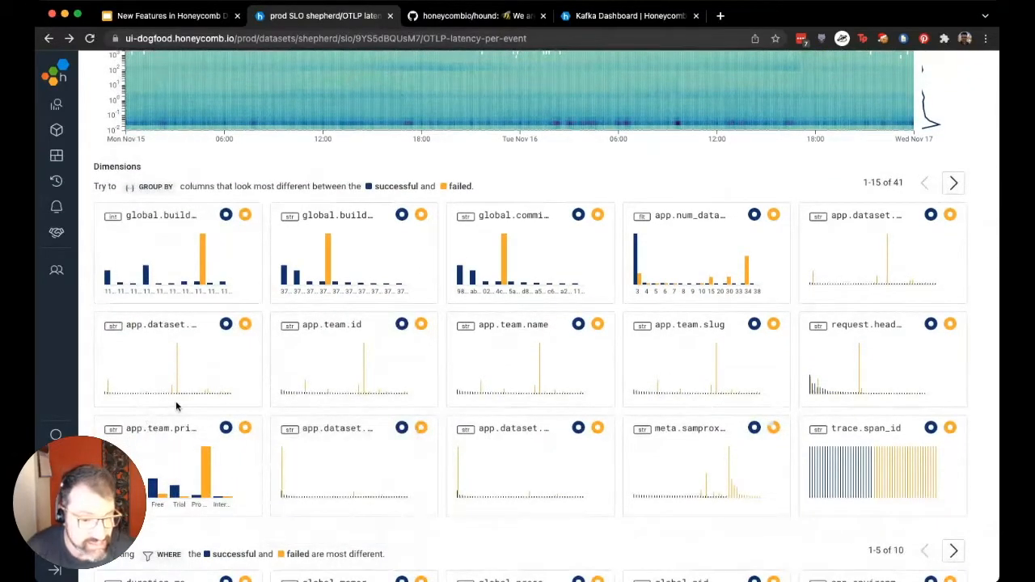
{"action": "mouse_move", "coordinate": [179, 370]}
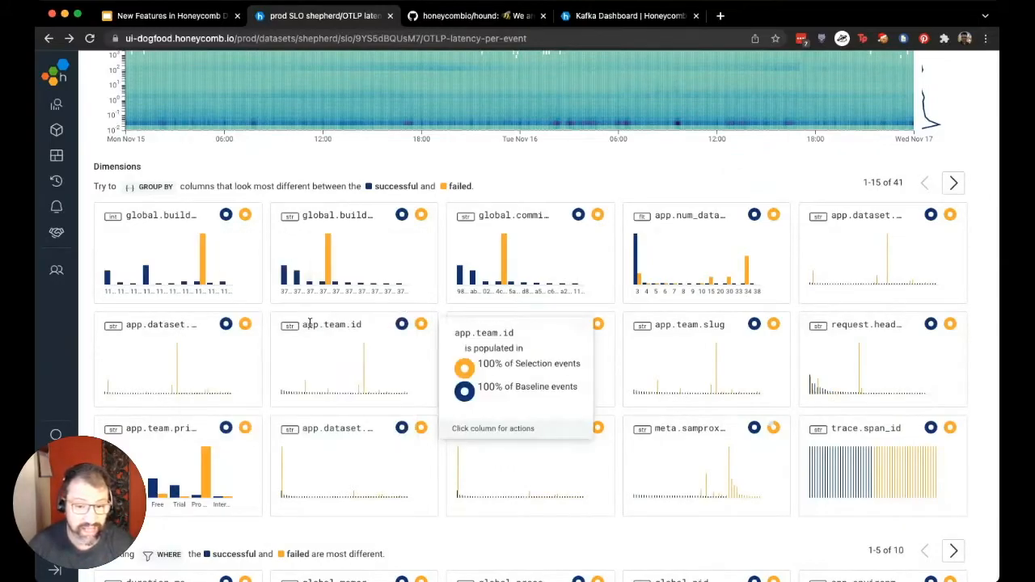
{"action": "mouse_move", "coordinate": [353, 369]}
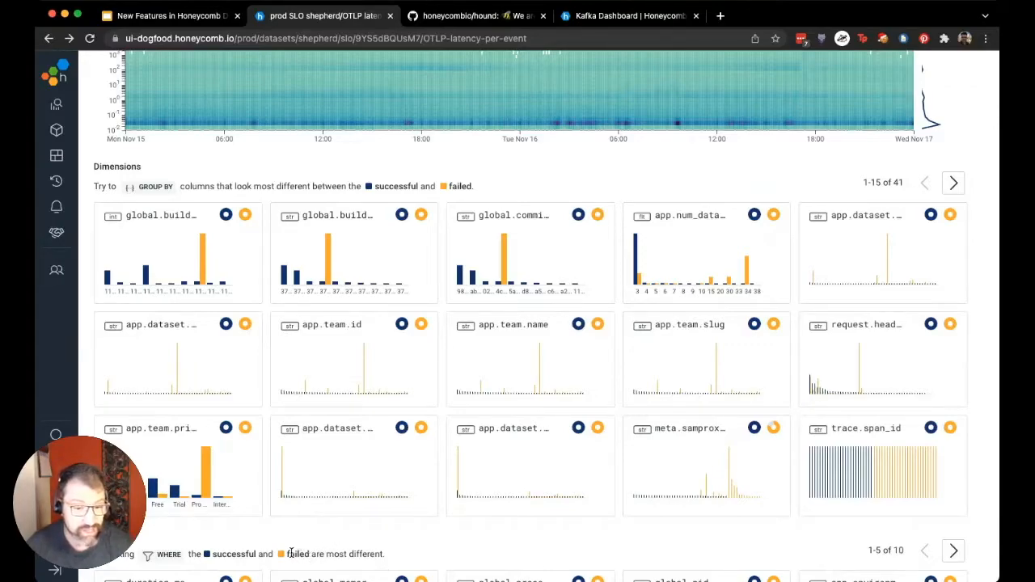
{"action": "mouse_move", "coordinate": [151, 439]}
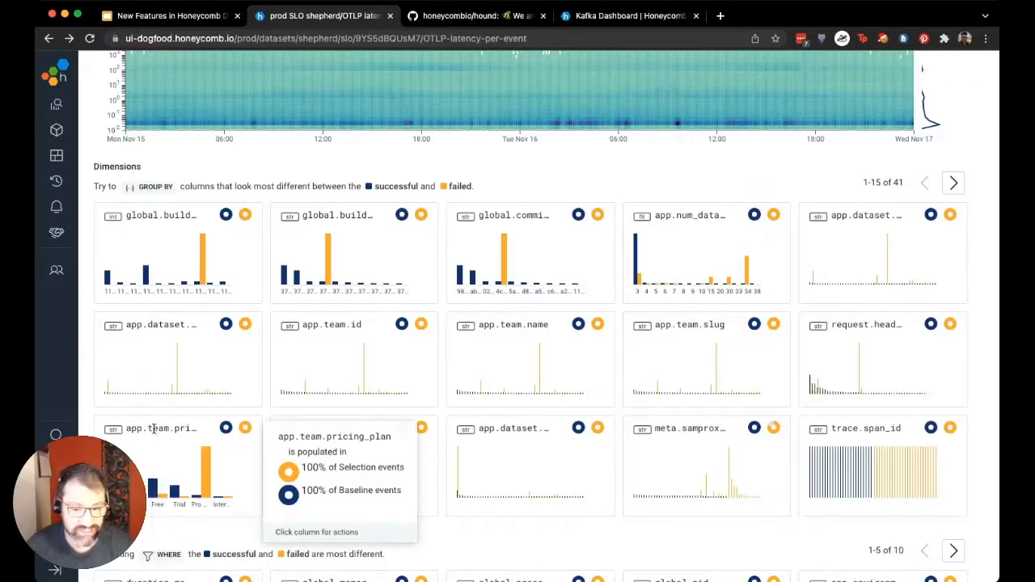
{"action": "mouse_move", "coordinate": [201, 500]}
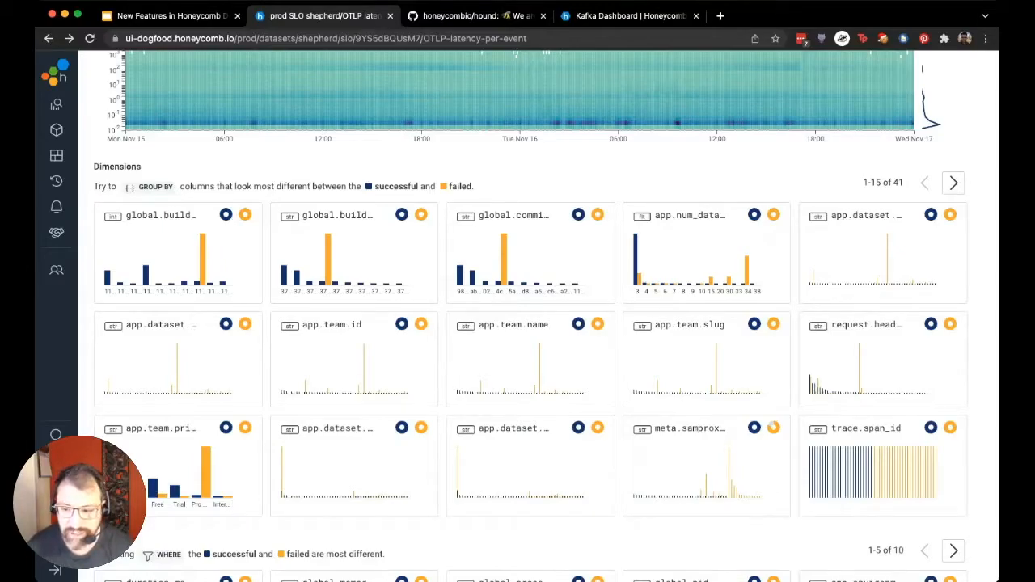
Open the SLO's duration_ms heatmap as a query and narrow its time range to 11/16 1:25am to 11/16 11:34pm
{"action": "scroll", "coordinate": [983, 369], "scroll_direction": "up", "scroll_amount": 3}
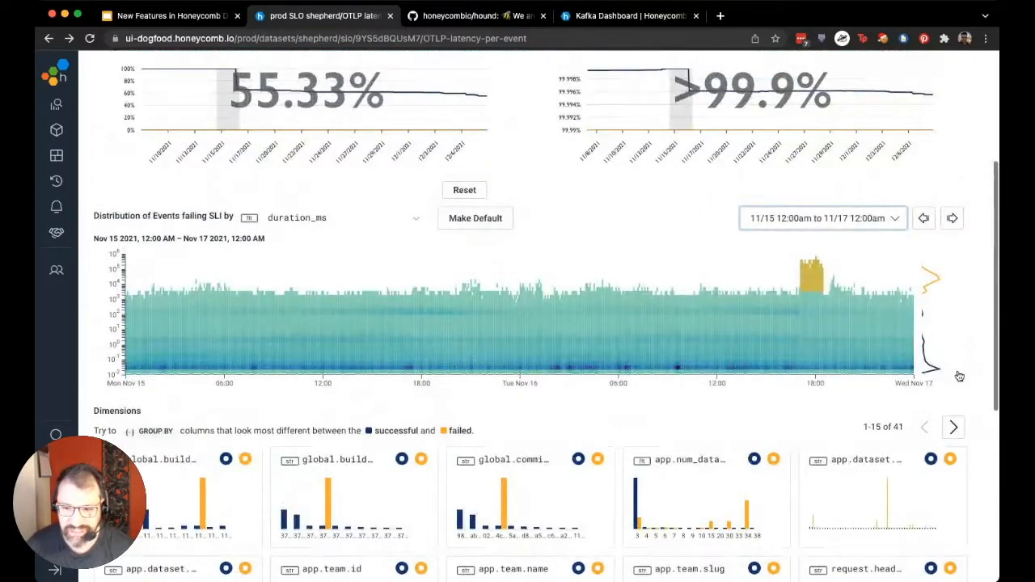
{"action": "left_click", "coordinate": [799, 313]}
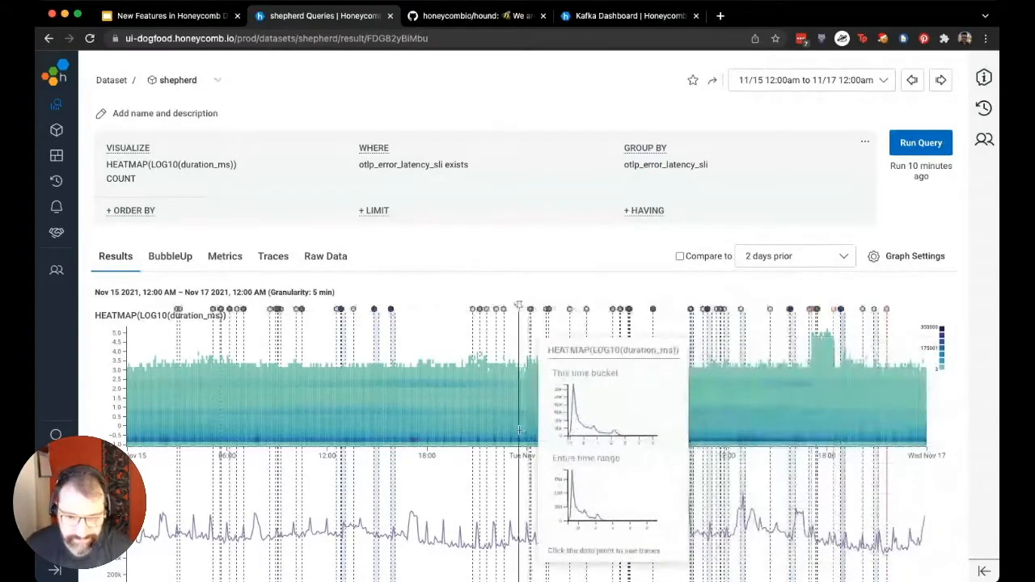
{"action": "scroll", "coordinate": [557, 558], "scroll_direction": "down", "scroll_amount": 2}
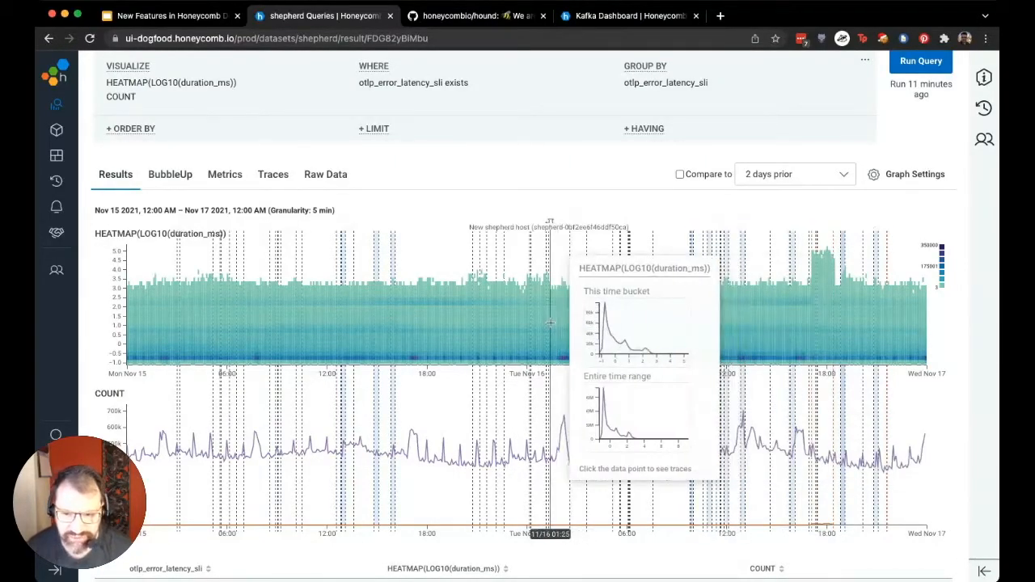
{"action": "left_click_drag", "start_coordinate": [553, 322], "coordinate": [962, 357]}
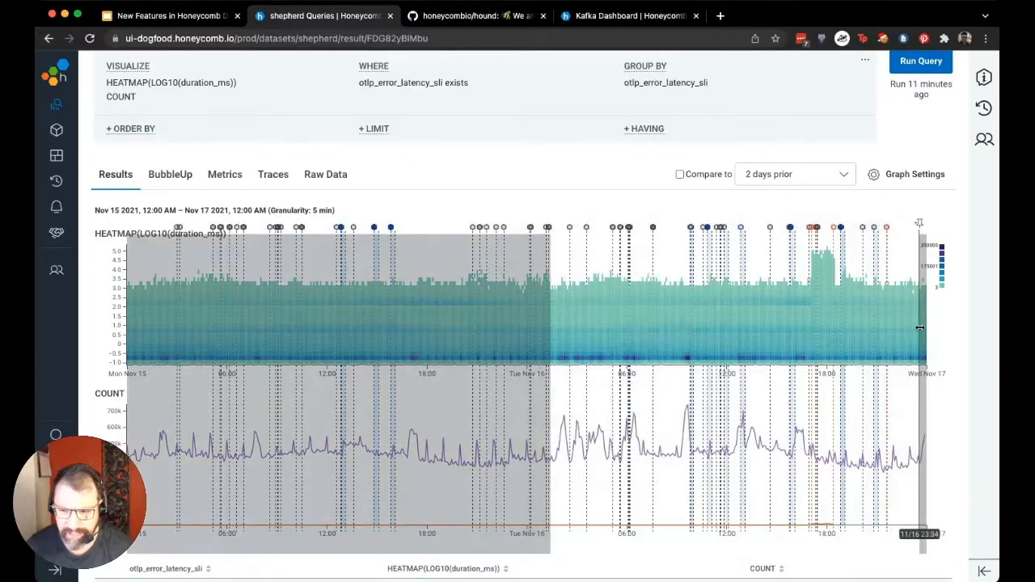
{"action": "left_click", "coordinate": [934, 249]}
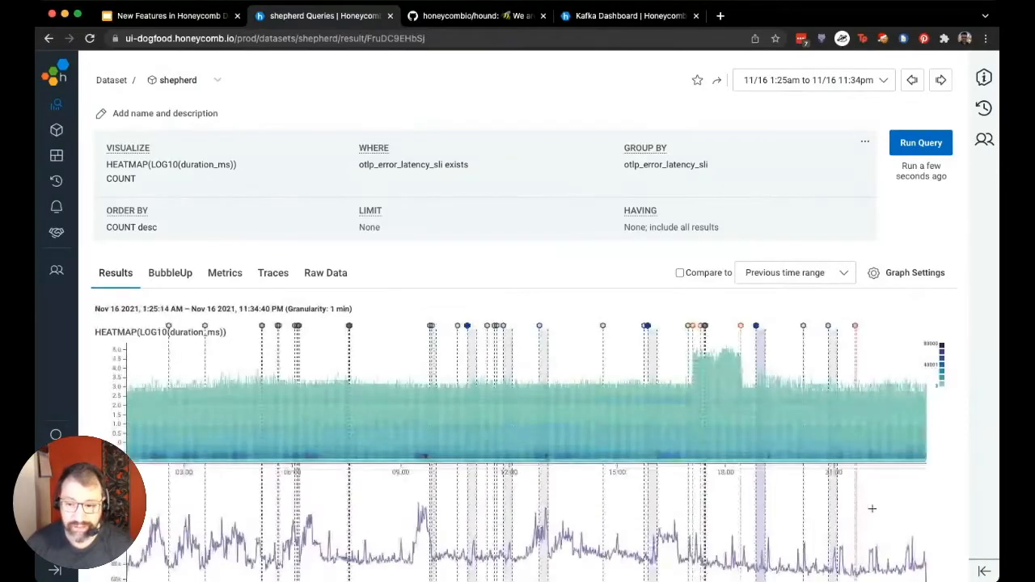
Filter the graph's markers by type to exclude incident markers, keeping all other types
{"action": "scroll", "coordinate": [878, 503], "scroll_direction": "down", "scroll_amount": 1}
{"action": "scroll", "coordinate": [878, 503], "scroll_direction": "down", "scroll_amount": 3}
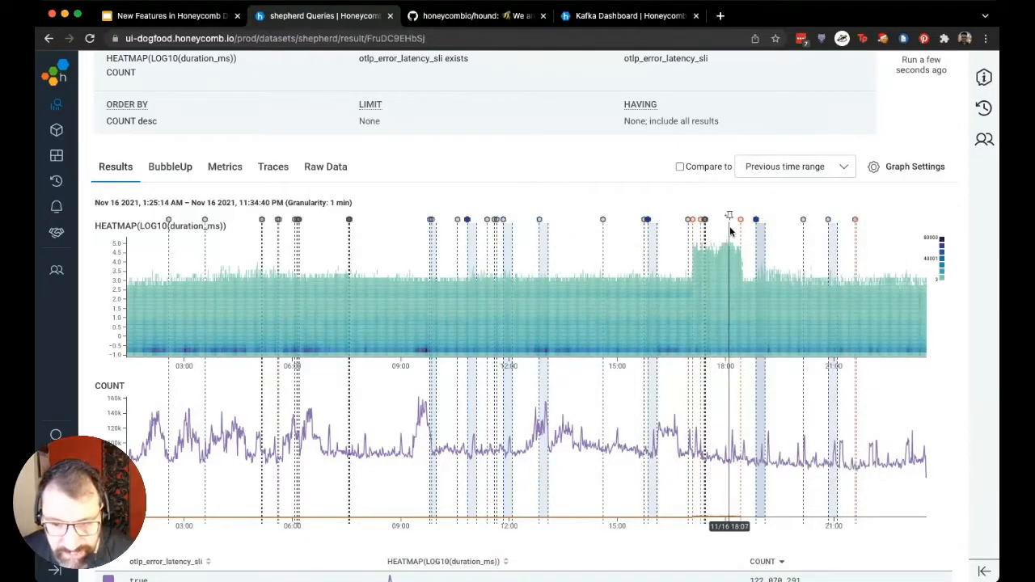
{"action": "left_click", "coordinate": [877, 177]}
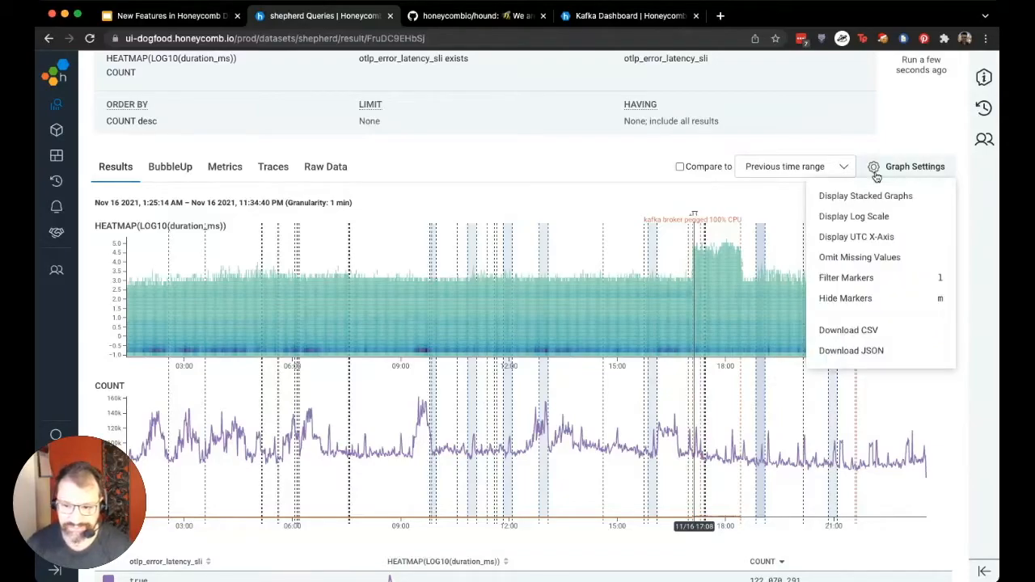
{"action": "left_click", "coordinate": [862, 277]}
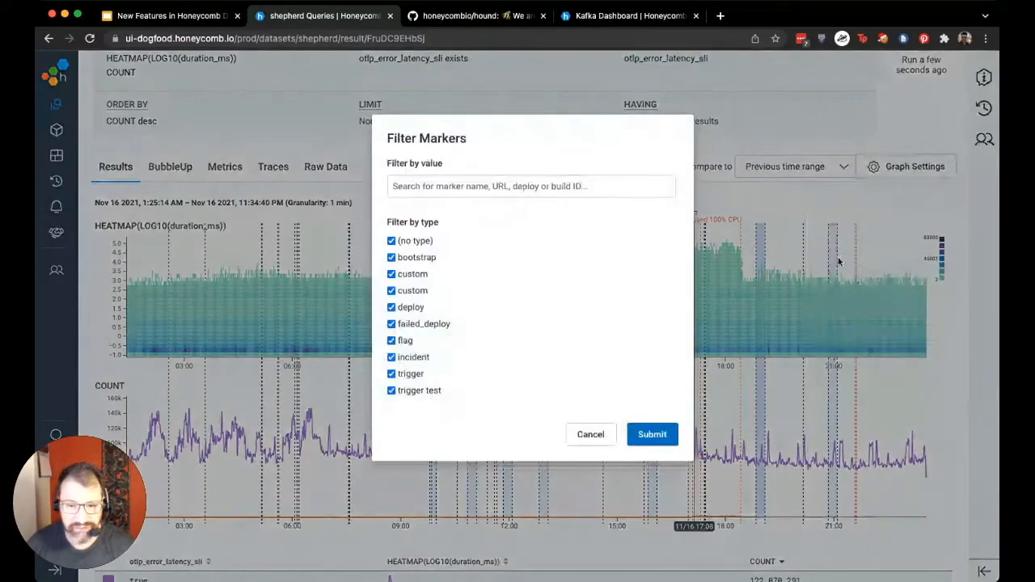
{"action": "left_click", "coordinate": [414, 358]}
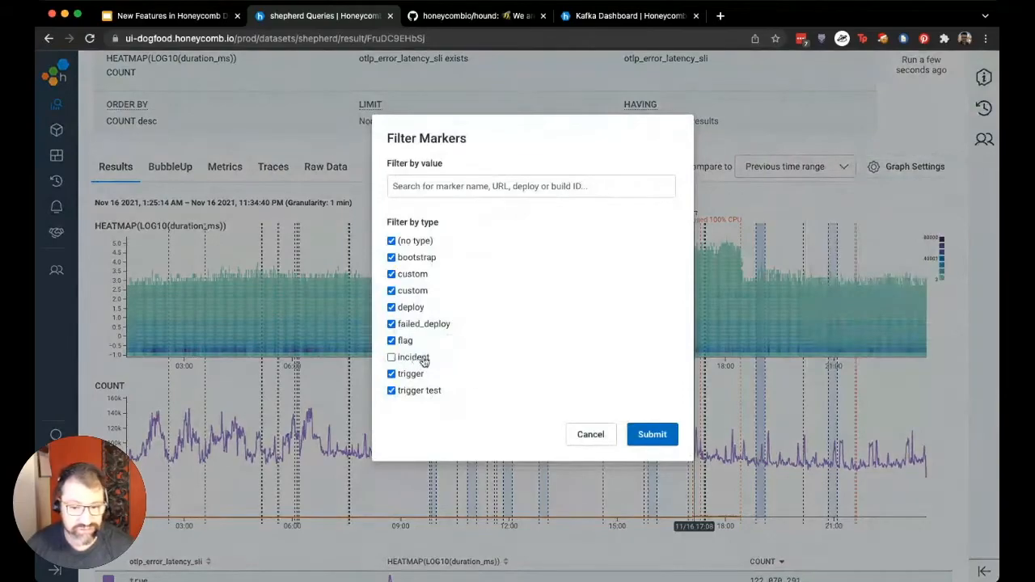
{"action": "left_click", "coordinate": [652, 436]}
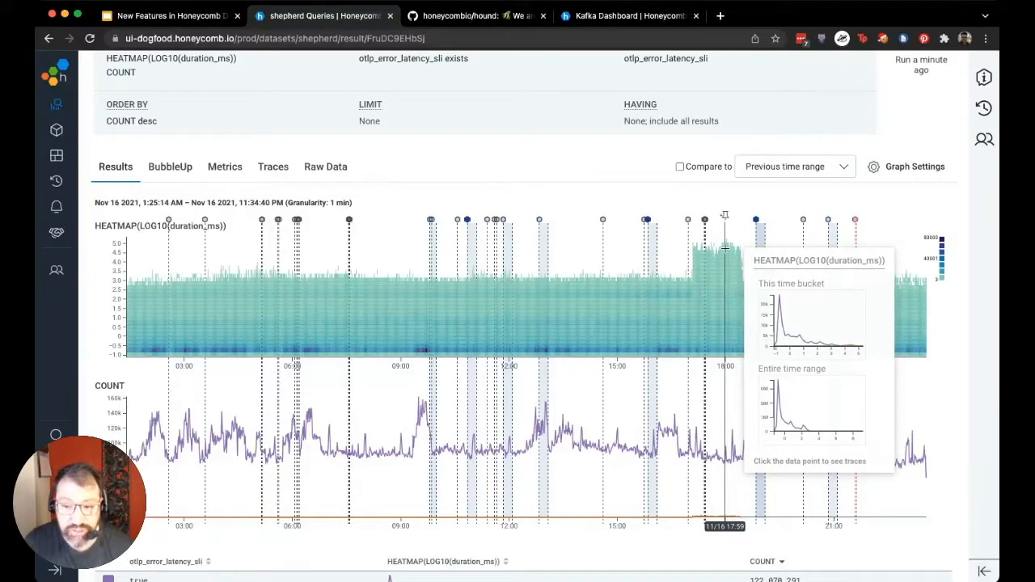
Open a trace from the heatmap's latency spike at 11/16 17:59 and select the 1.092s handle_batched_event error span
{"action": "left_click", "coordinate": [725, 252]}
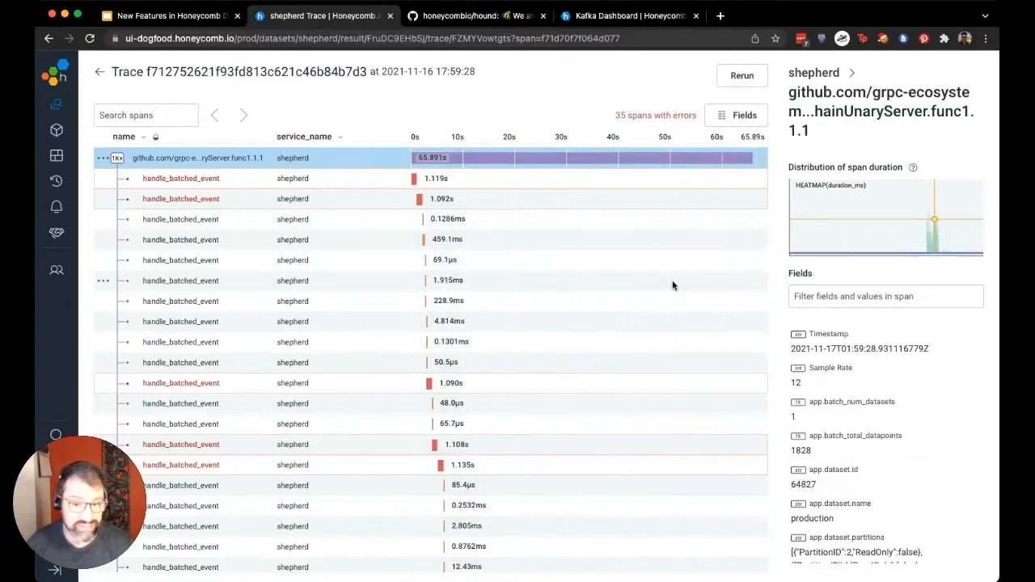
{"action": "scroll", "coordinate": [632, 263], "scroll_direction": "down", "scroll_amount": 10}
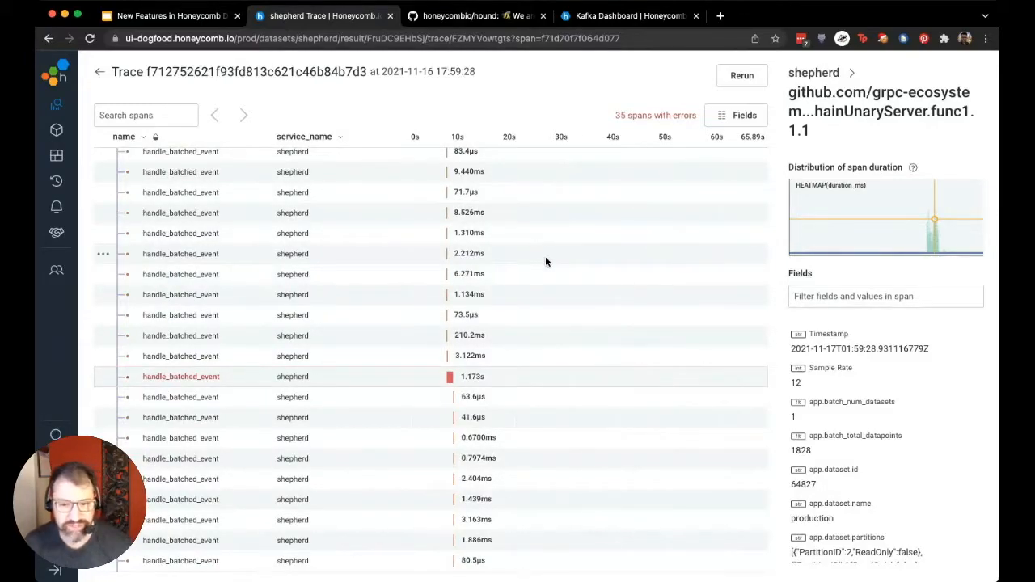
{"action": "scroll", "coordinate": [547, 267], "scroll_direction": "up", "scroll_amount": 5}
{"action": "scroll", "coordinate": [546, 269], "scroll_direction": "up", "scroll_amount": 4}
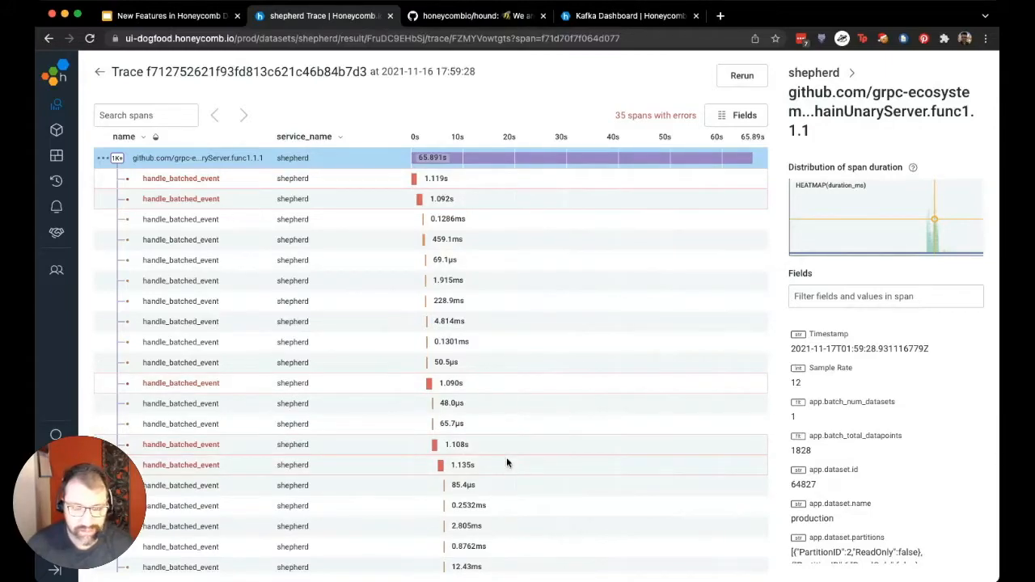
{"action": "left_click", "coordinate": [503, 200]}
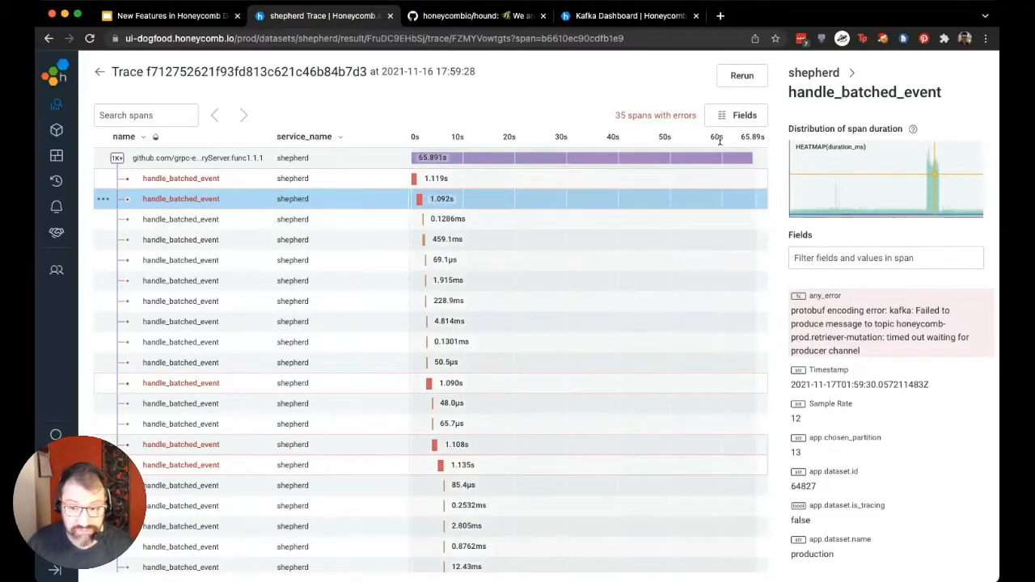
Examine the durations and errors of the handle_batched_event spans along the trace
{"action": "scroll", "coordinate": [710, 255], "scroll_direction": "down", "scroll_amount": 1}
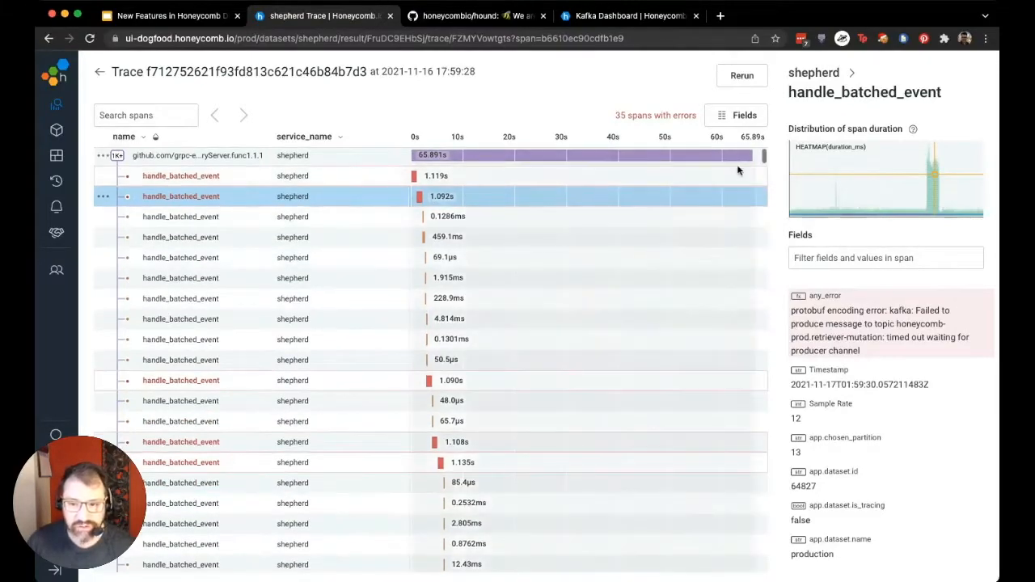
{"action": "scroll", "coordinate": [728, 316], "scroll_direction": "down", "scroll_amount": 10}
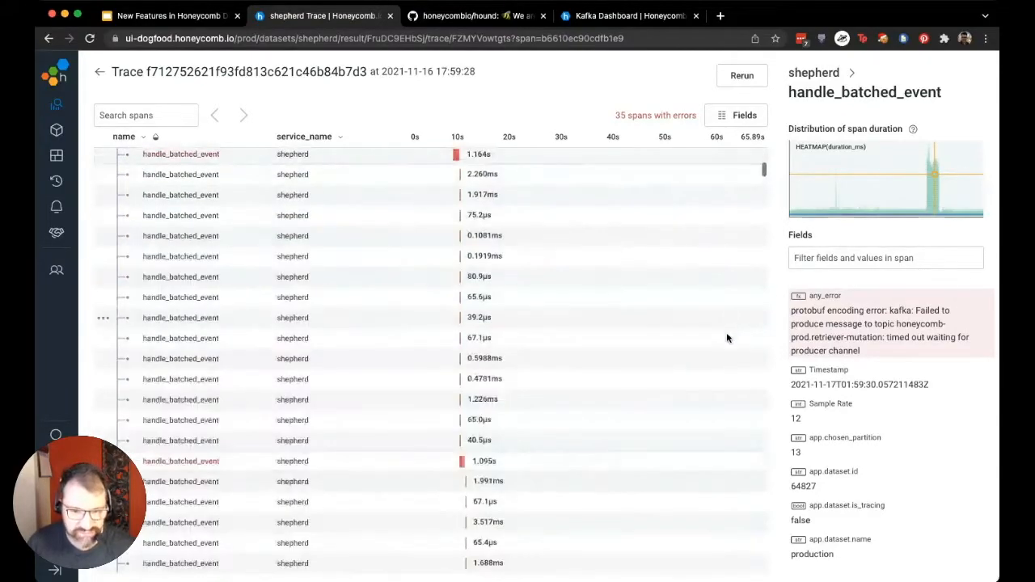
{"action": "scroll", "coordinate": [710, 375], "scroll_direction": "down", "scroll_amount": 10}
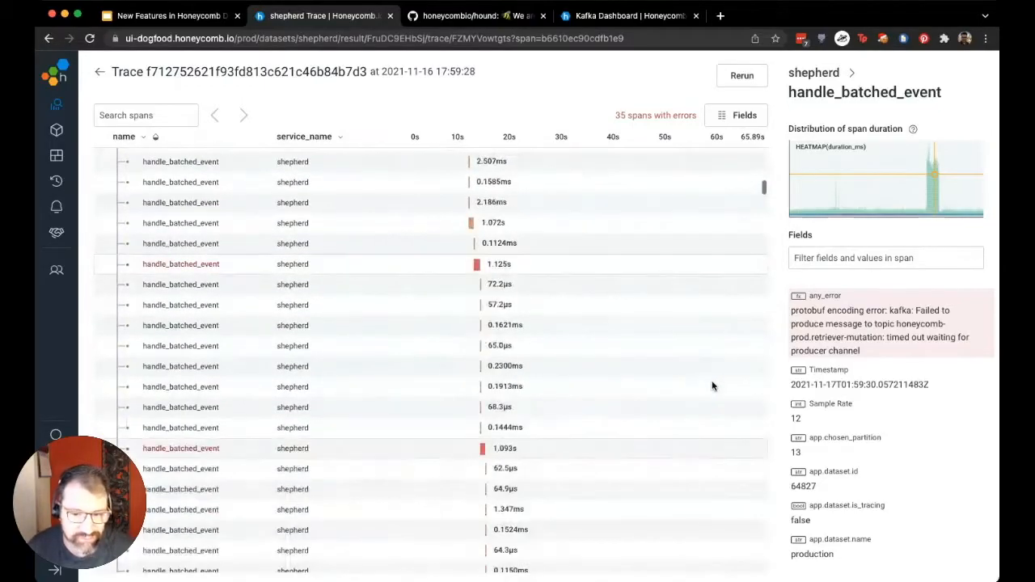
{"action": "scroll", "coordinate": [712, 385], "scroll_direction": "up", "scroll_amount": 3}
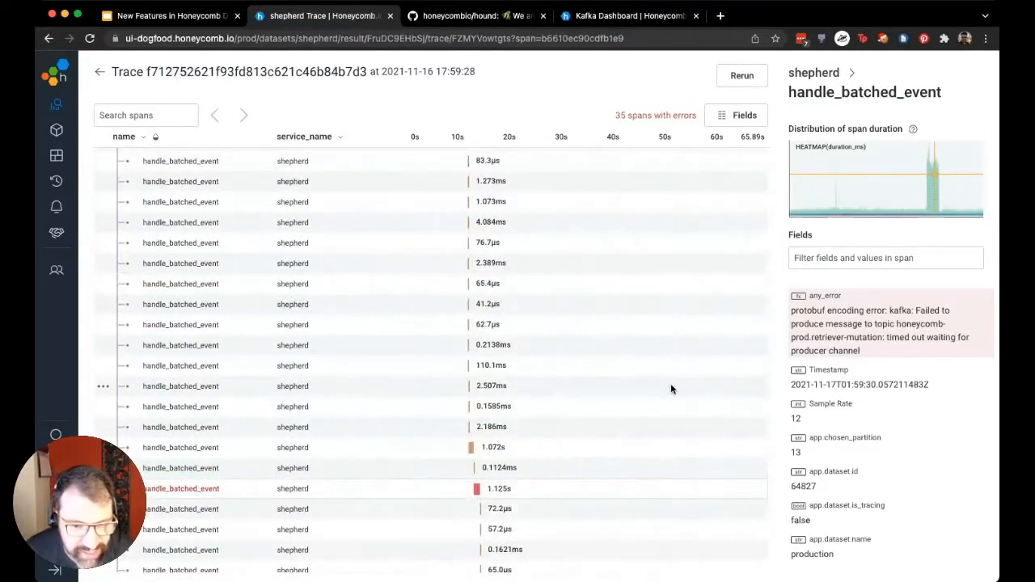
{"action": "scroll", "coordinate": [670, 385], "scroll_direction": "down", "scroll_amount": 5}
{"action": "scroll", "coordinate": [675, 395], "scroll_direction": "down", "scroll_amount": 10}
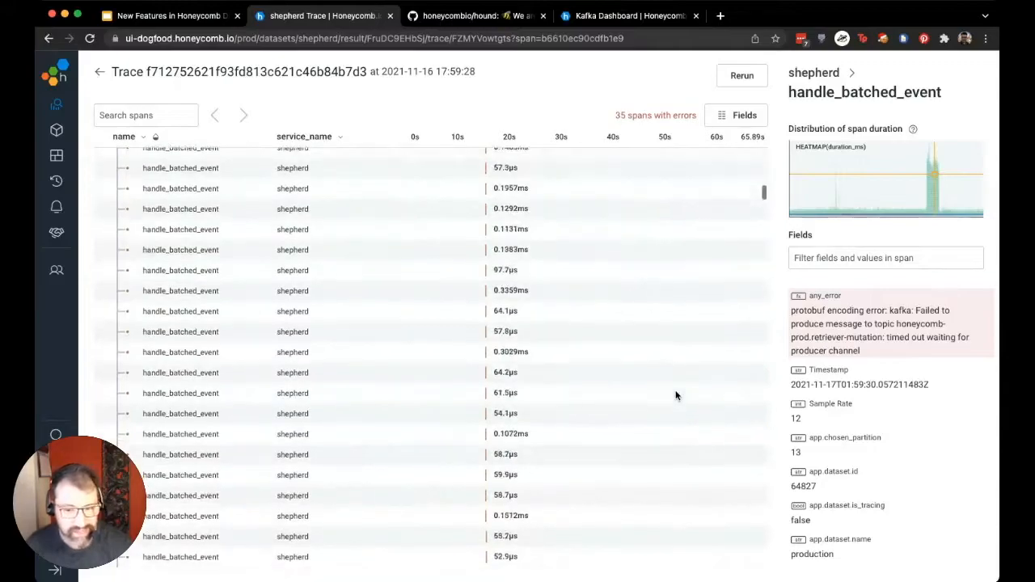
{"action": "scroll", "coordinate": [677, 396], "scroll_direction": "down", "scroll_amount": 3}
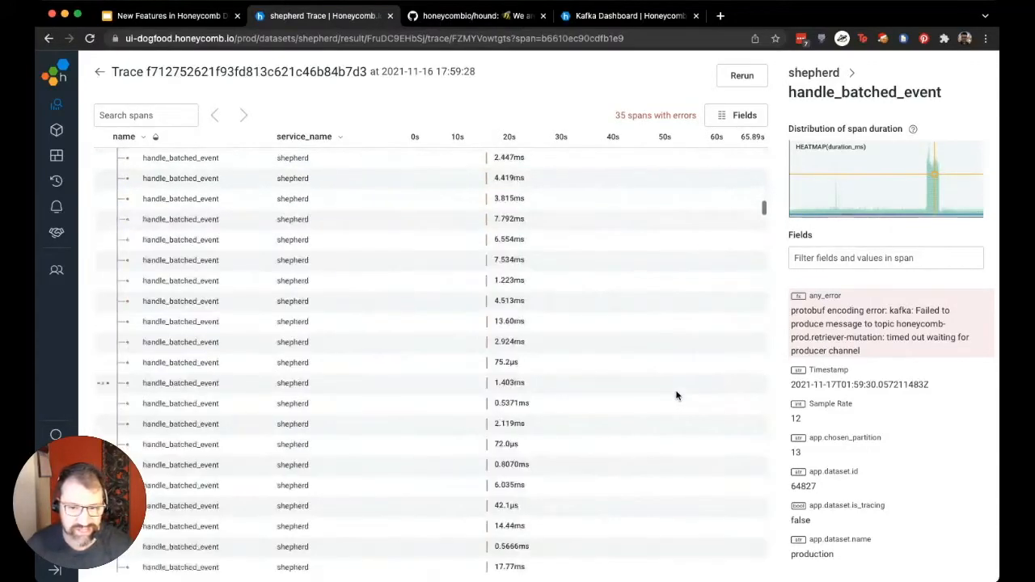
{"action": "scroll", "coordinate": [677, 396], "scroll_direction": "down", "scroll_amount": 5}
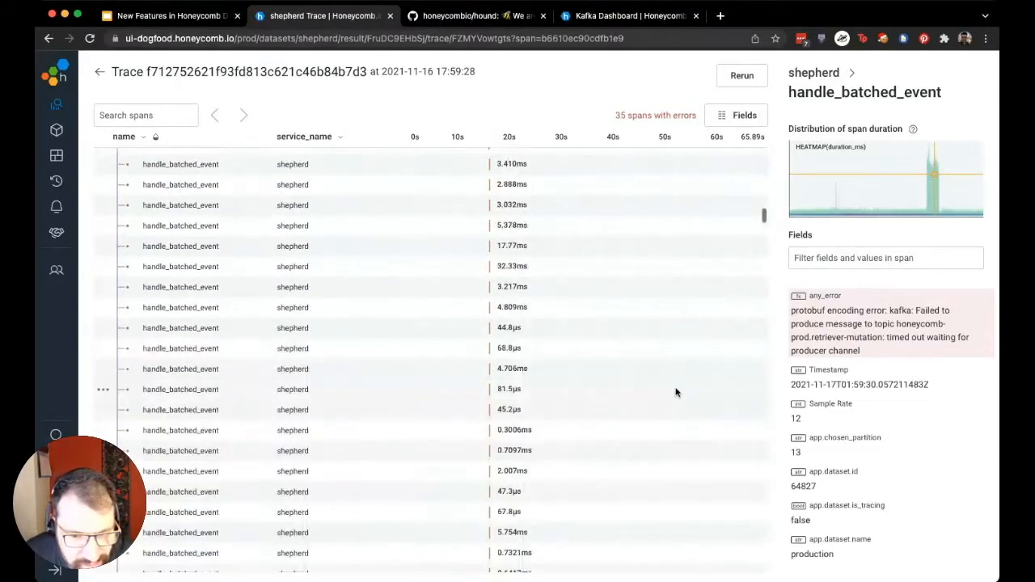
{"action": "scroll", "coordinate": [678, 389], "scroll_direction": "down", "scroll_amount": 5}
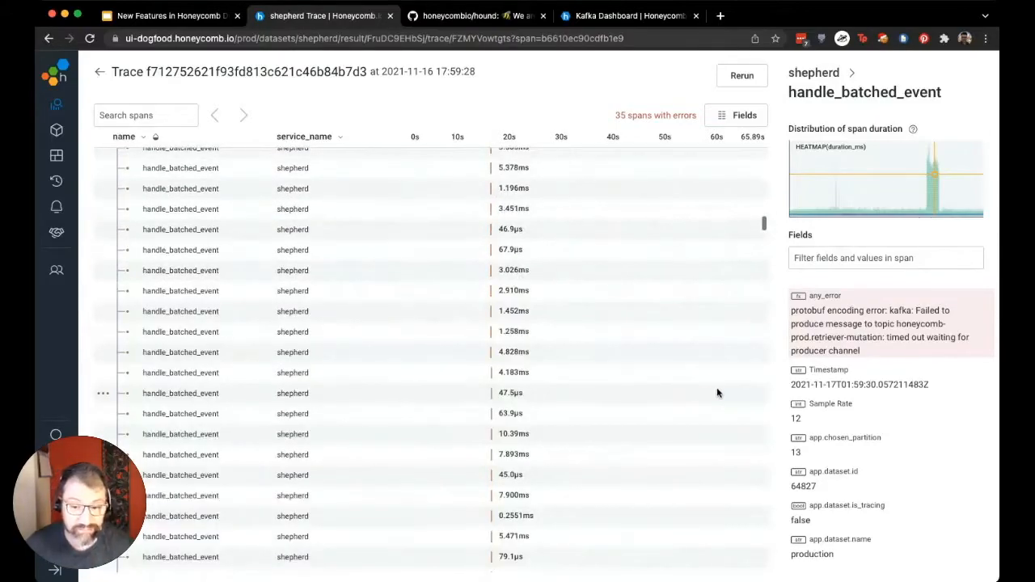
{"action": "scroll", "coordinate": [743, 398], "scroll_direction": "up", "scroll_amount": 10}
{"action": "scroll", "coordinate": [739, 397], "scroll_direction": "up", "scroll_amount": 8}
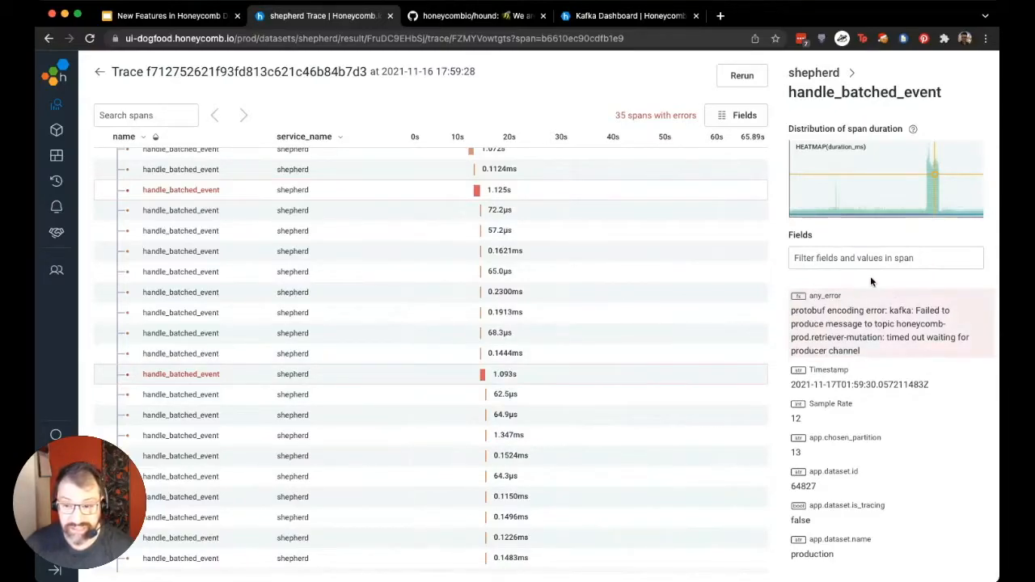
Open the handle_batched_event duration distribution as a query, compare it with 1 week prior, and turn the comparison off
{"action": "left_click", "coordinate": [933, 185]}
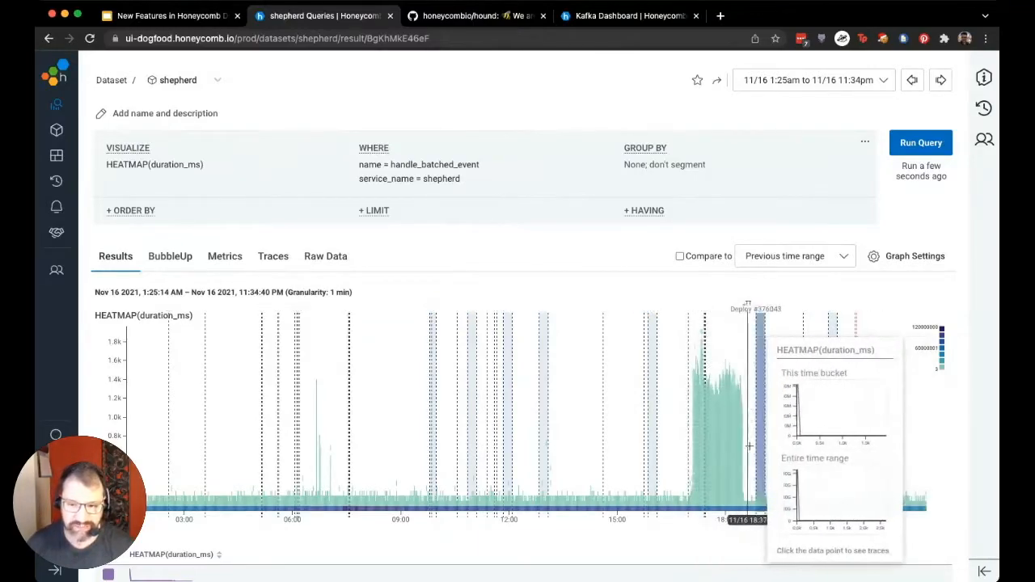
{"action": "left_click", "coordinate": [817, 256]}
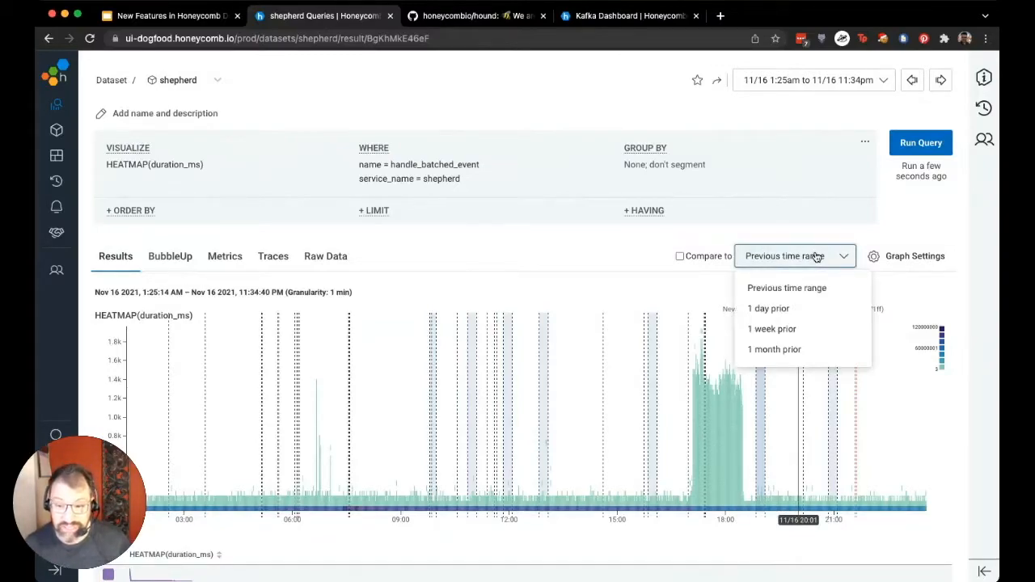
{"action": "left_click", "coordinate": [804, 332]}
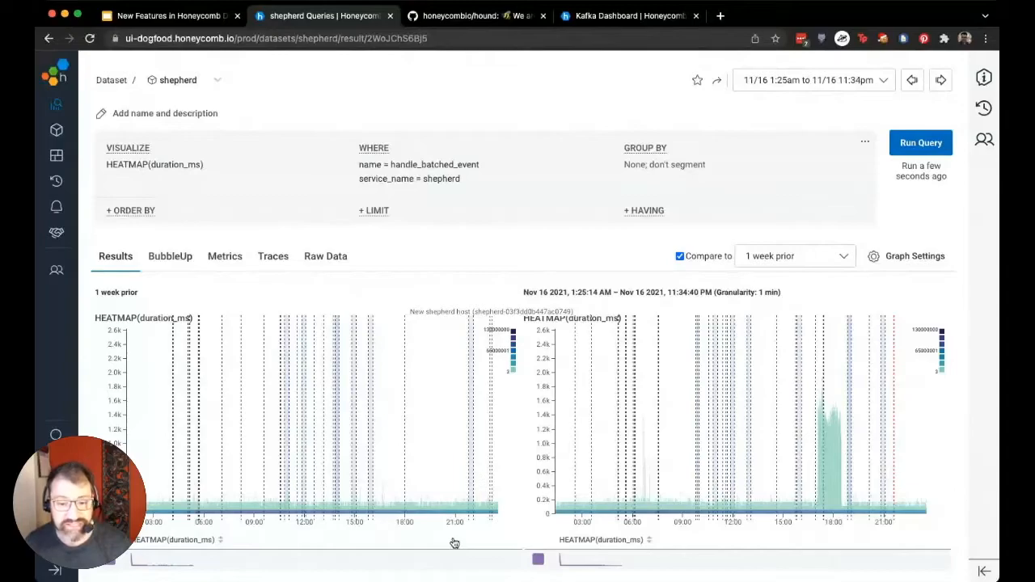
{"action": "left_click", "coordinate": [680, 257]}
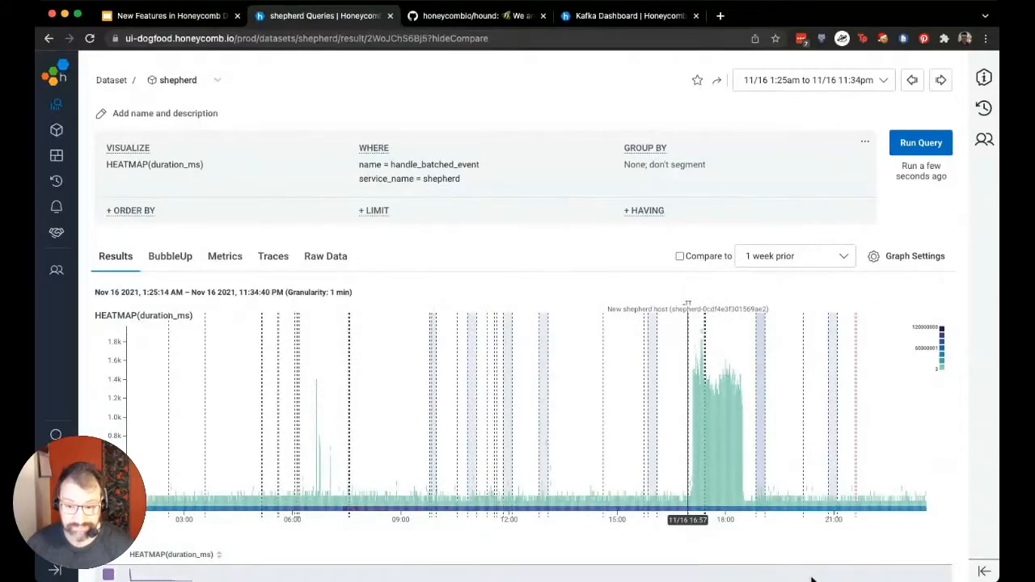
Add COUNT to the query's visualizations, run it, and examine the event count graph around the latency spike
{"action": "left_click", "coordinate": [191, 184]}
{"action": "type", "text": "COUNT"}
{"action": "key", "text": "Return"}
{"action": "left_click", "coordinate": [915, 144]}
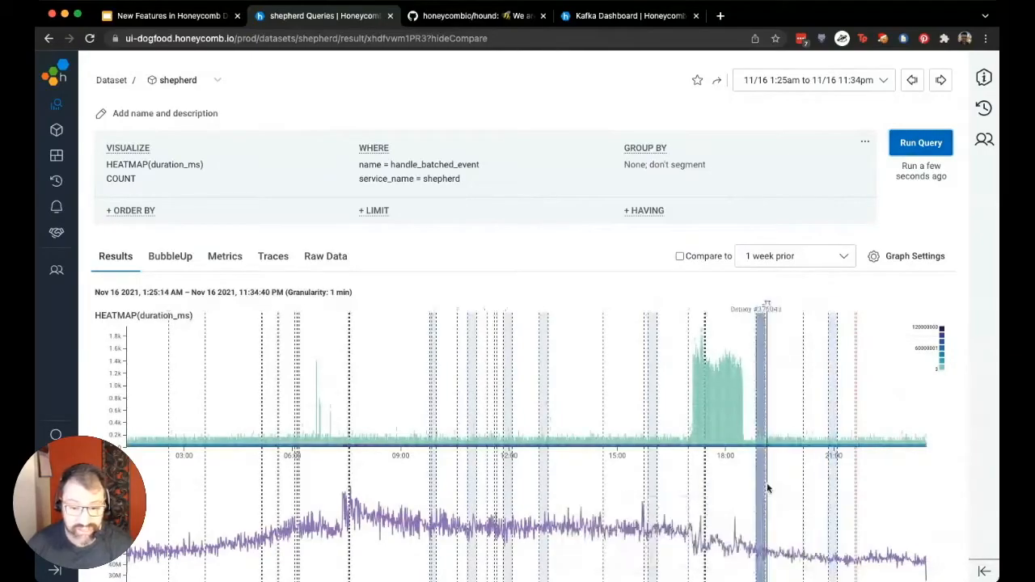
{"action": "scroll", "coordinate": [768, 518], "scroll_direction": "down", "scroll_amount": 1}
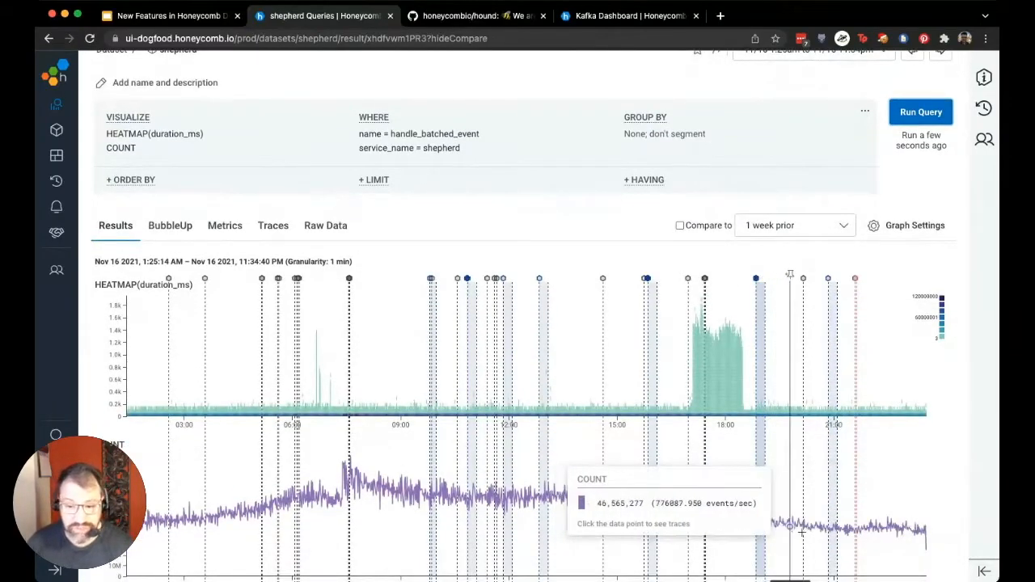
{"action": "scroll", "coordinate": [890, 525], "scroll_direction": "down", "scroll_amount": 1}
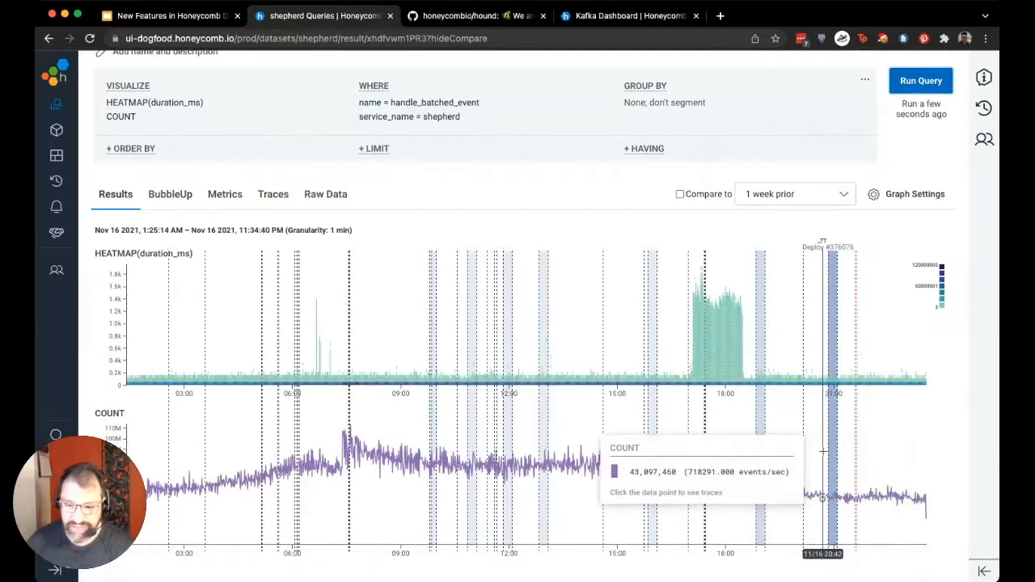
{"action": "scroll", "coordinate": [934, 494], "scroll_direction": "up", "scroll_amount": 2}
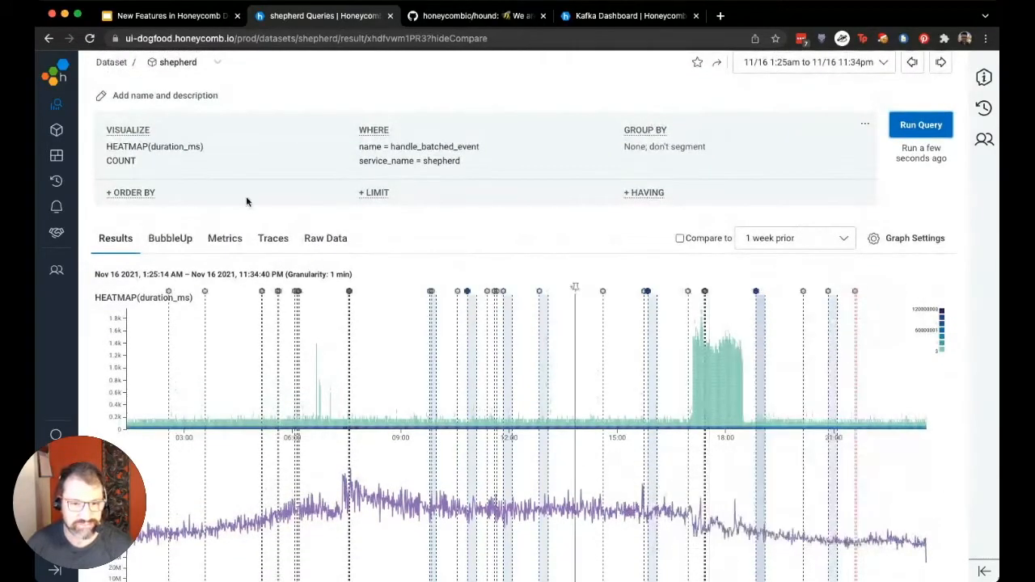
Replace COUNT with CONCURRENCY in the query's visualizations, run it, and view the concurrency graph
{"action": "left_click", "coordinate": [152, 175]}
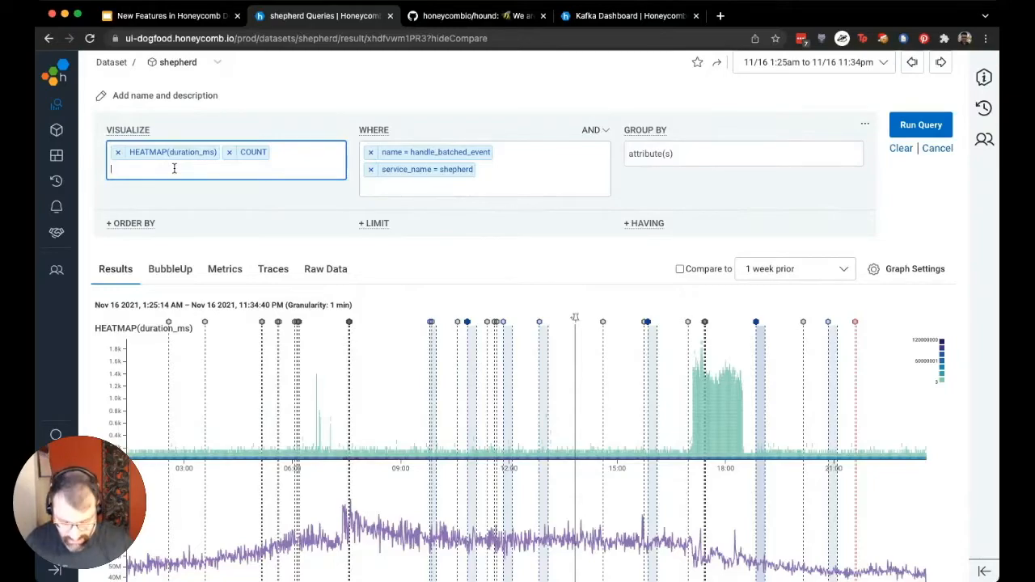
{"action": "type", "text": "CONCCU"}
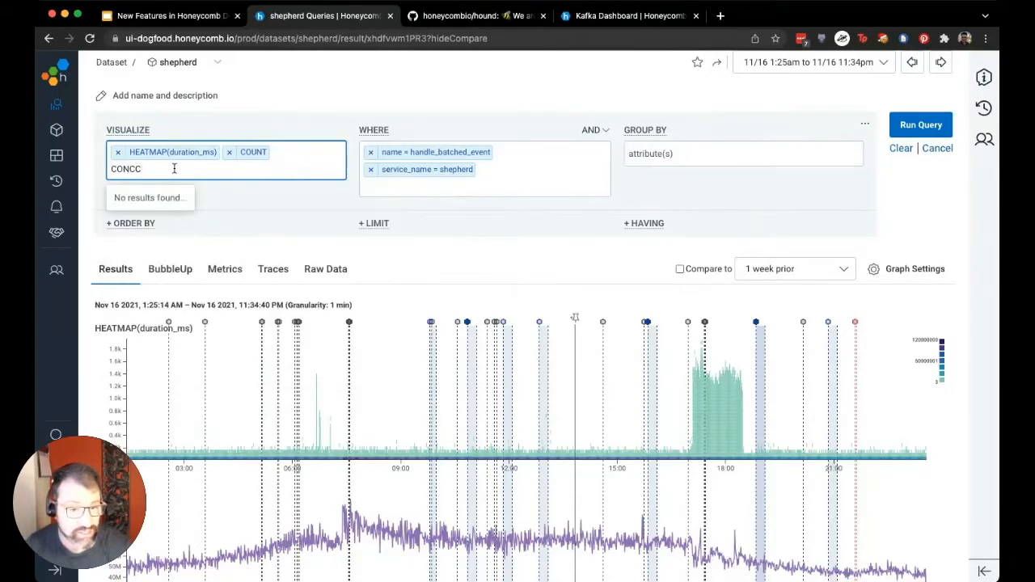
{"action": "key", "text": "BackSpace"}
{"action": "key", "text": "Return"}
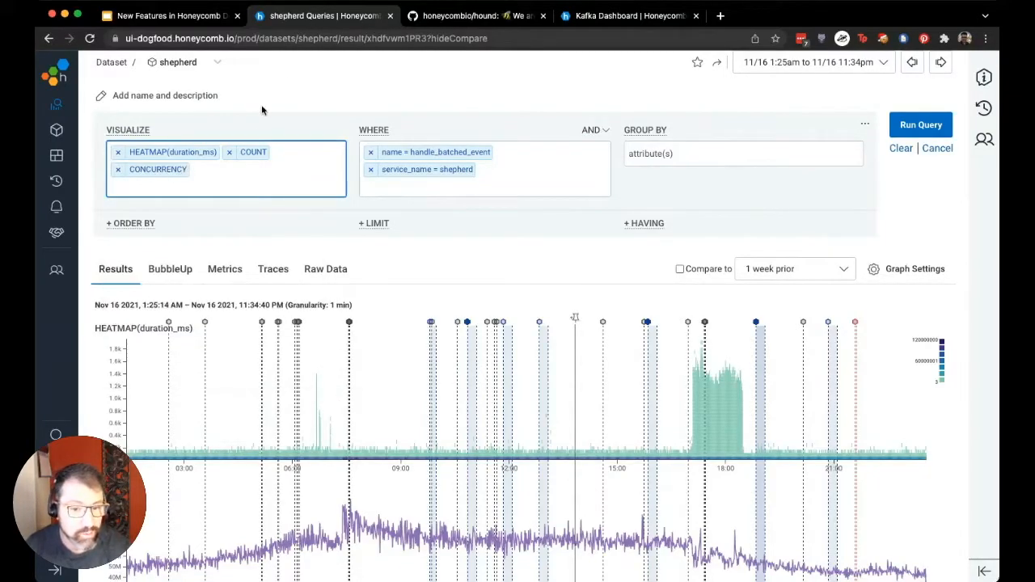
{"action": "left_click", "coordinate": [231, 153]}
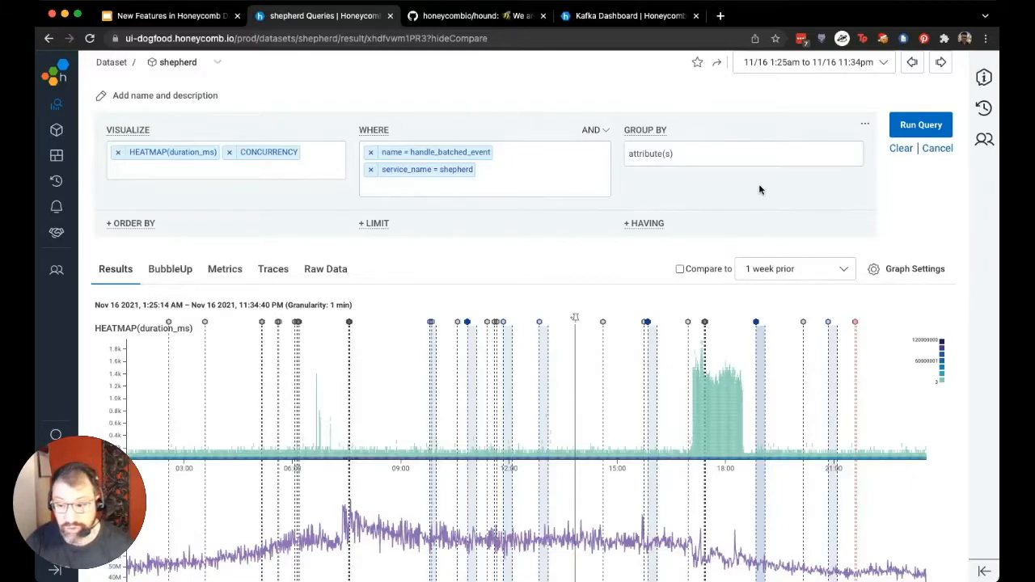
{"action": "left_click", "coordinate": [916, 126]}
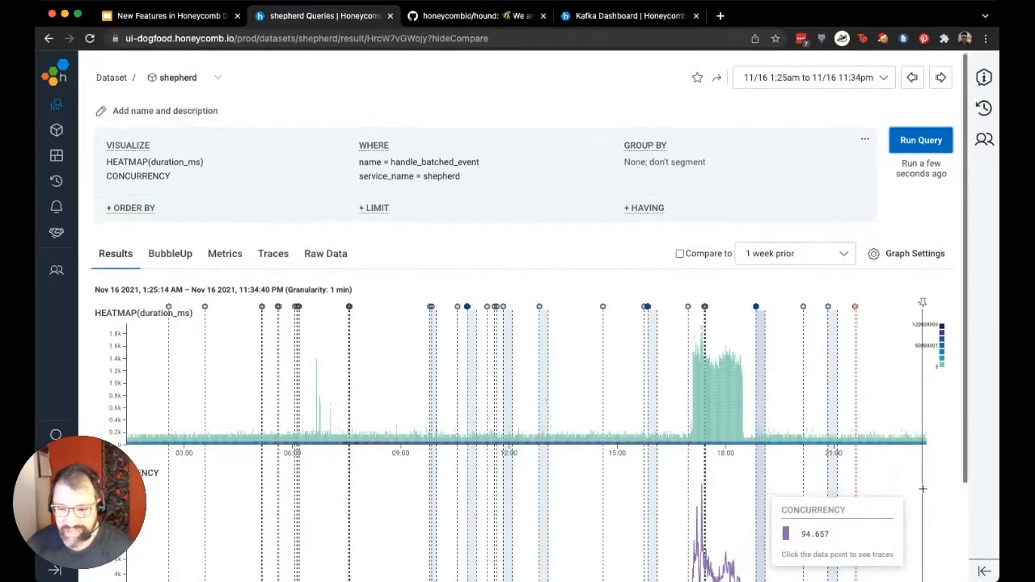
{"action": "scroll", "coordinate": [922, 488], "scroll_direction": "down", "scroll_amount": 2}
{"action": "scroll", "coordinate": [889, 513], "scroll_direction": "down", "scroll_amount": 1}
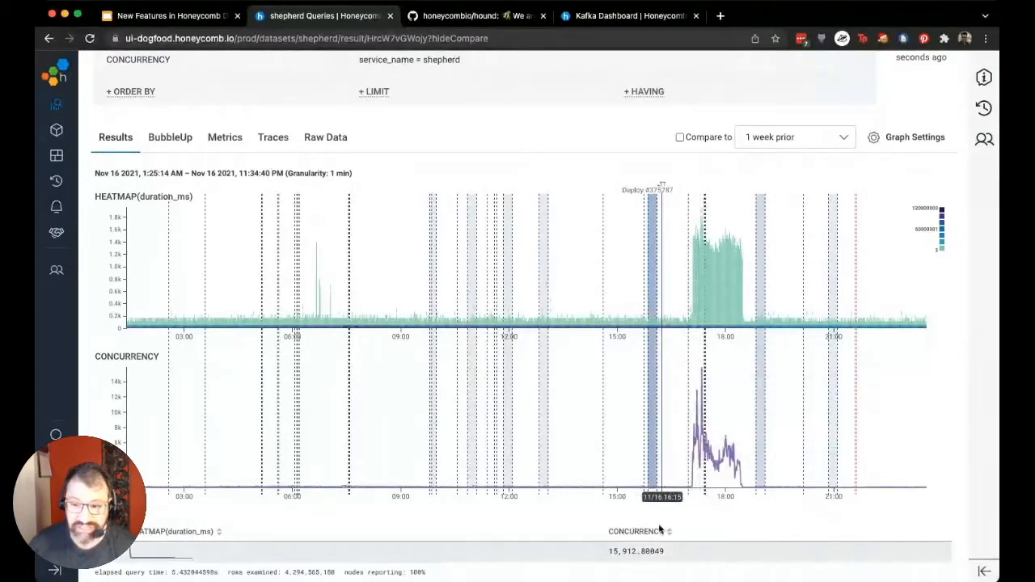
Hide the graph markers and run BubbleUp on the heatmap's latency spike from about 17:00 to 19:15, excluding the baseline durations
{"action": "left_click", "coordinate": [905, 137]}
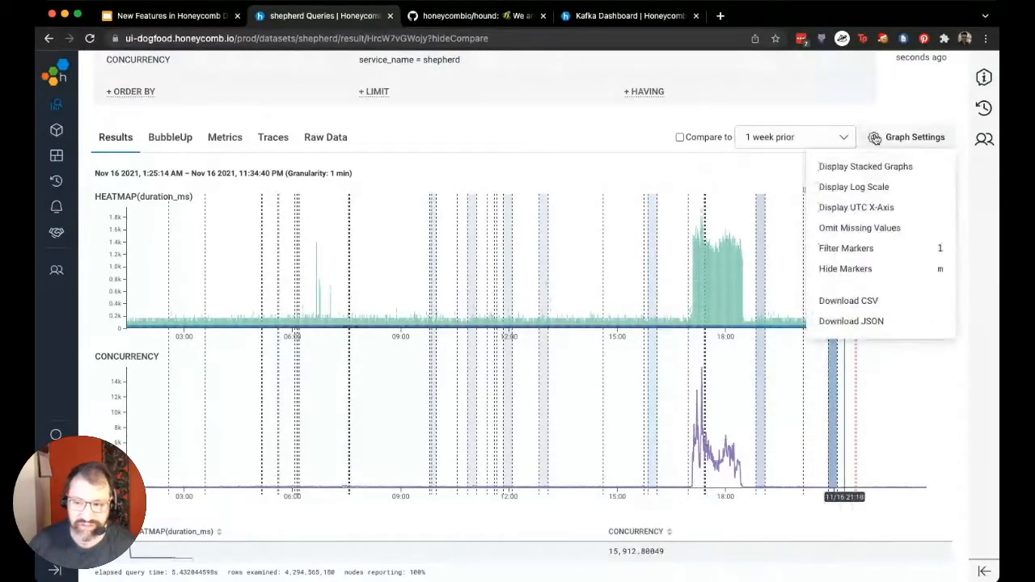
{"action": "left_click", "coordinate": [873, 271]}
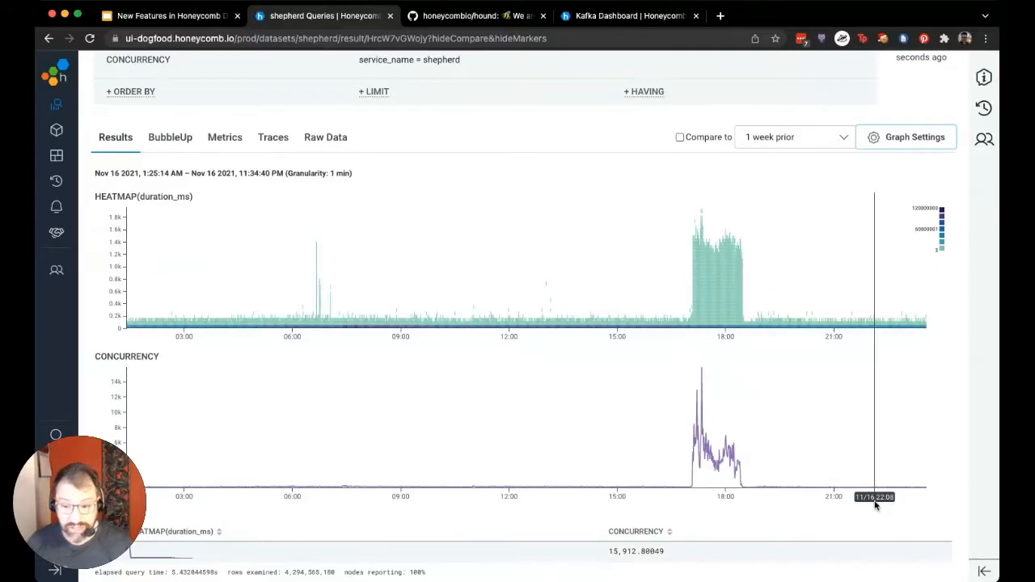
{"action": "left_click", "coordinate": [166, 137]}
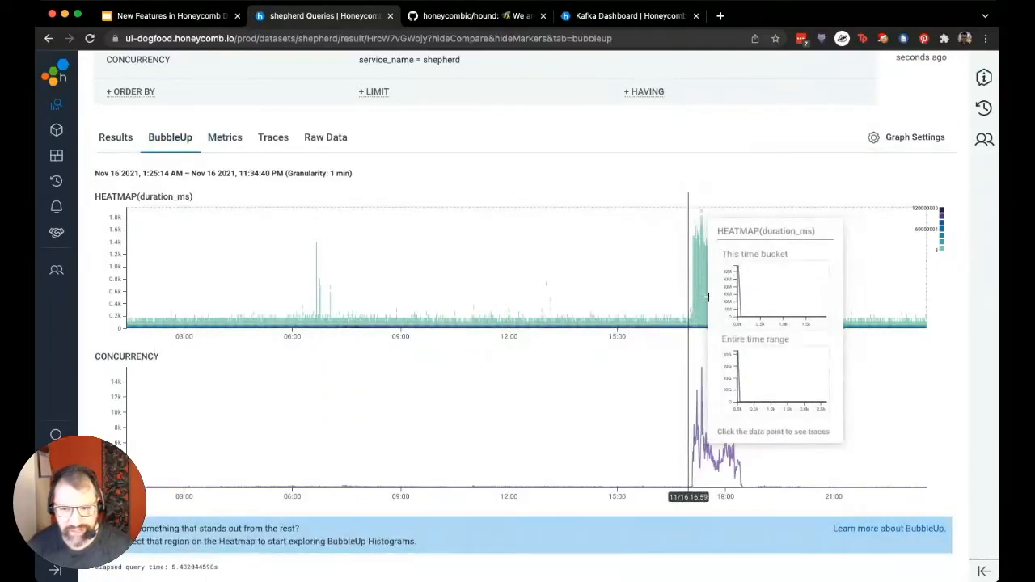
{"action": "left_click_drag", "start_coordinate": [689, 308], "coordinate": [770, 209]}
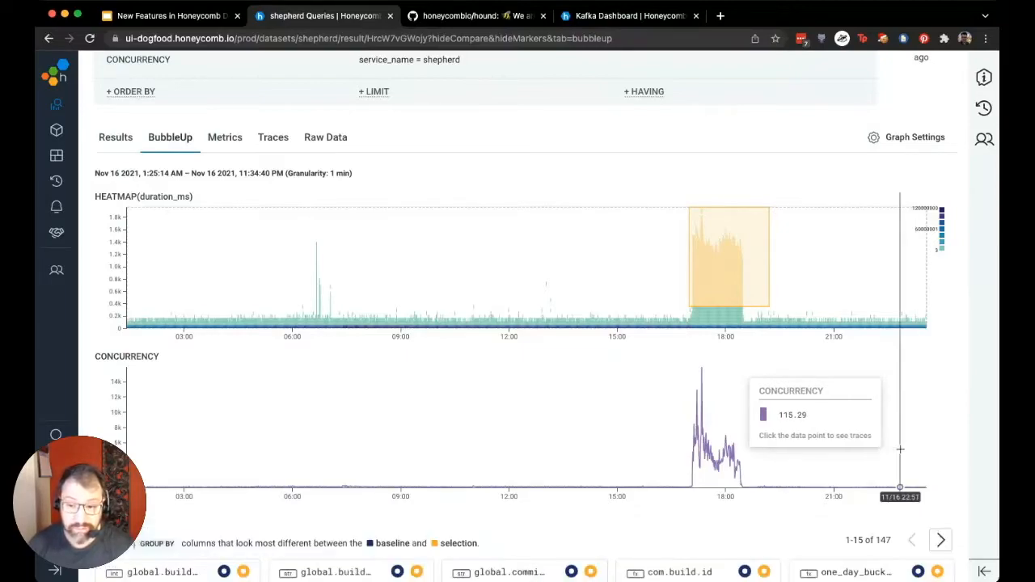
Review the BubbleUp dimensions that differ from the baseline and group the query by app.chosen_partition
{"action": "scroll", "coordinate": [900, 449], "scroll_direction": "down", "scroll_amount": 5}
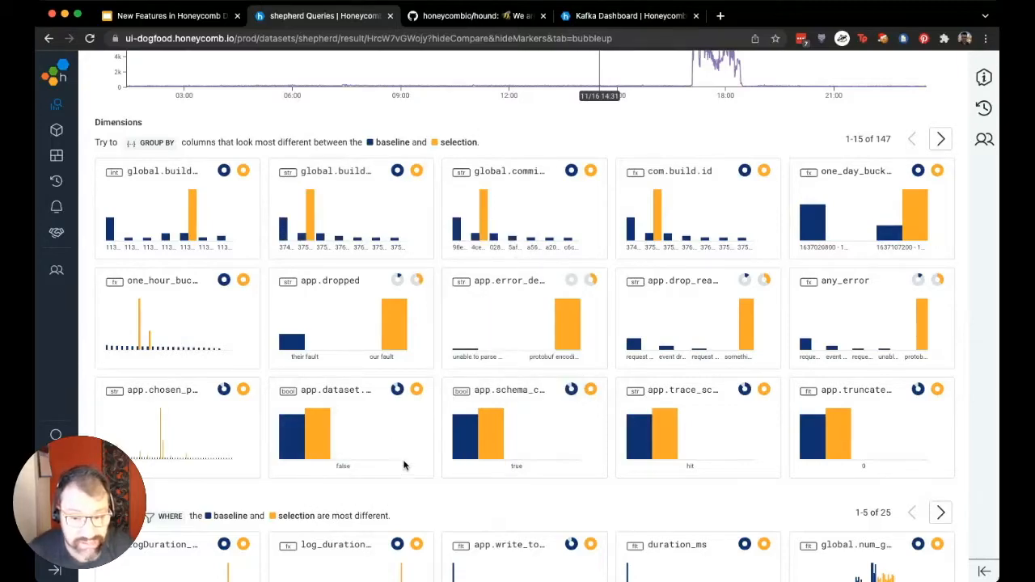
{"action": "mouse_move", "coordinate": [576, 351]}
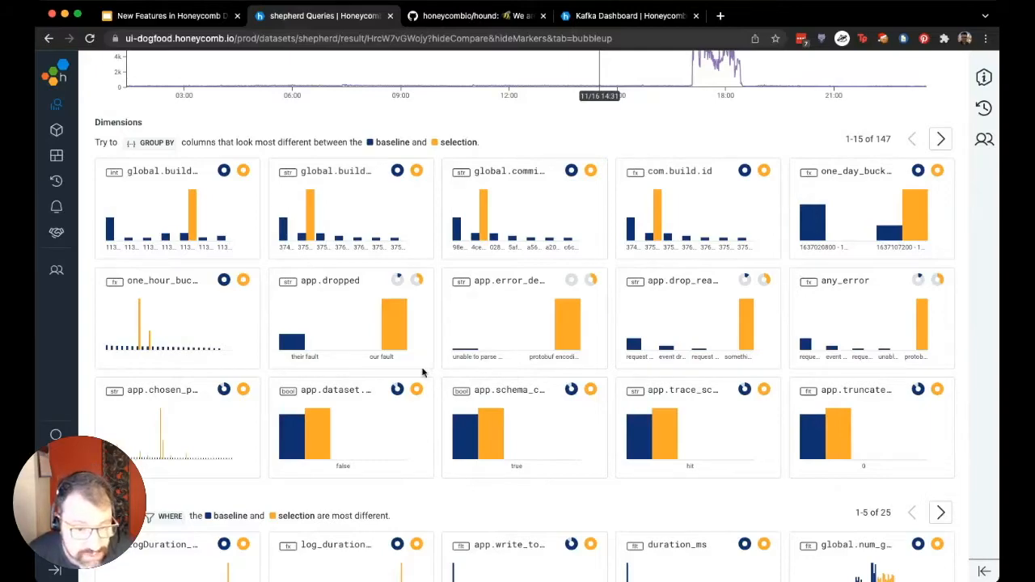
{"action": "mouse_move", "coordinate": [178, 390]}
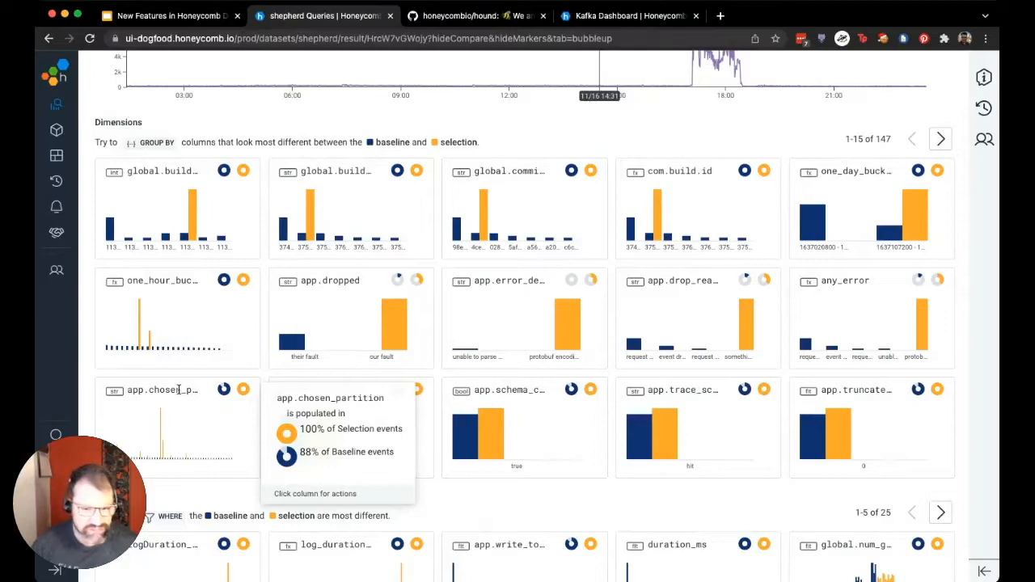
{"action": "mouse_move", "coordinate": [161, 426]}
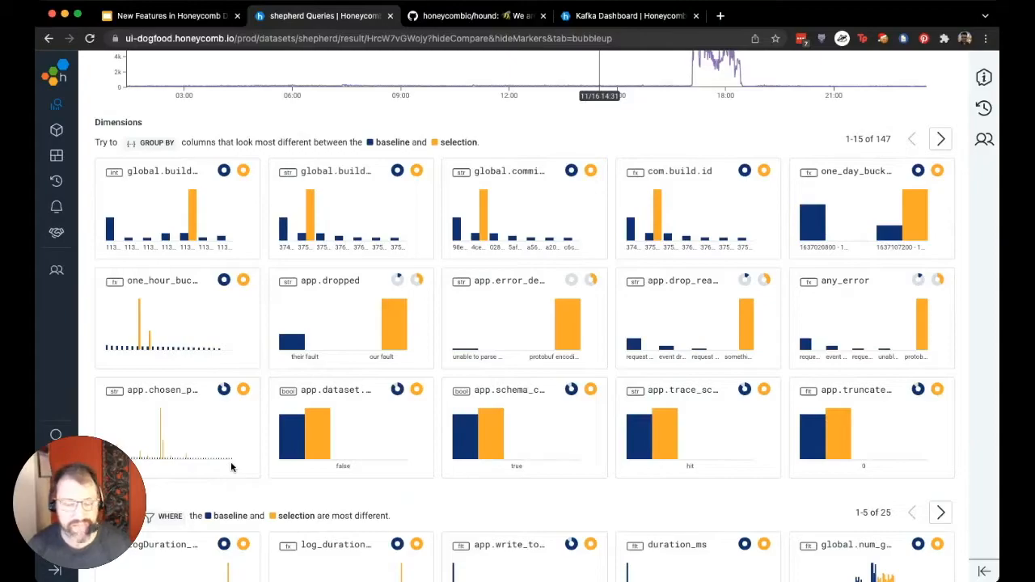
{"action": "left_click", "coordinate": [198, 433]}
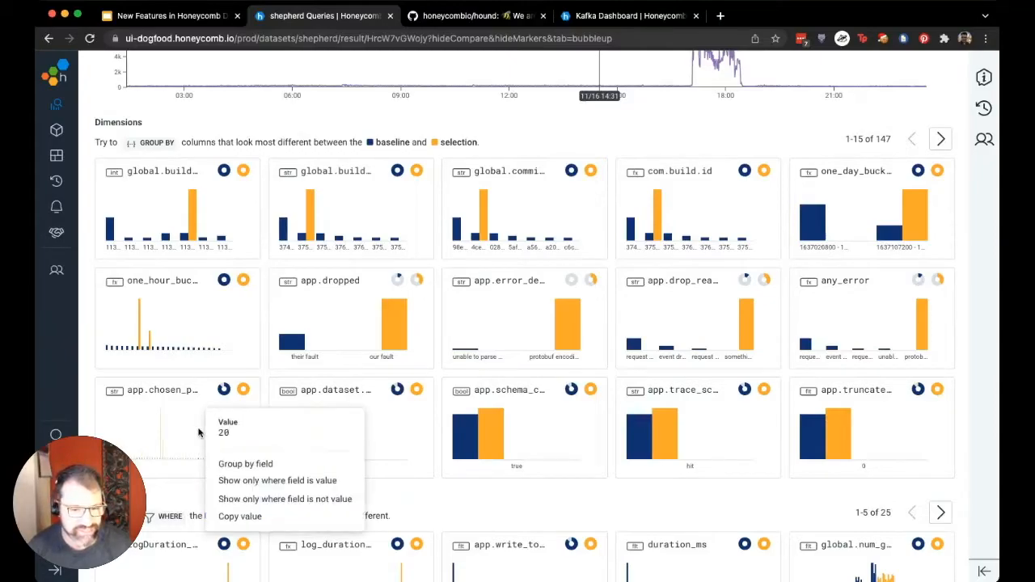
{"action": "left_click", "coordinate": [241, 463]}
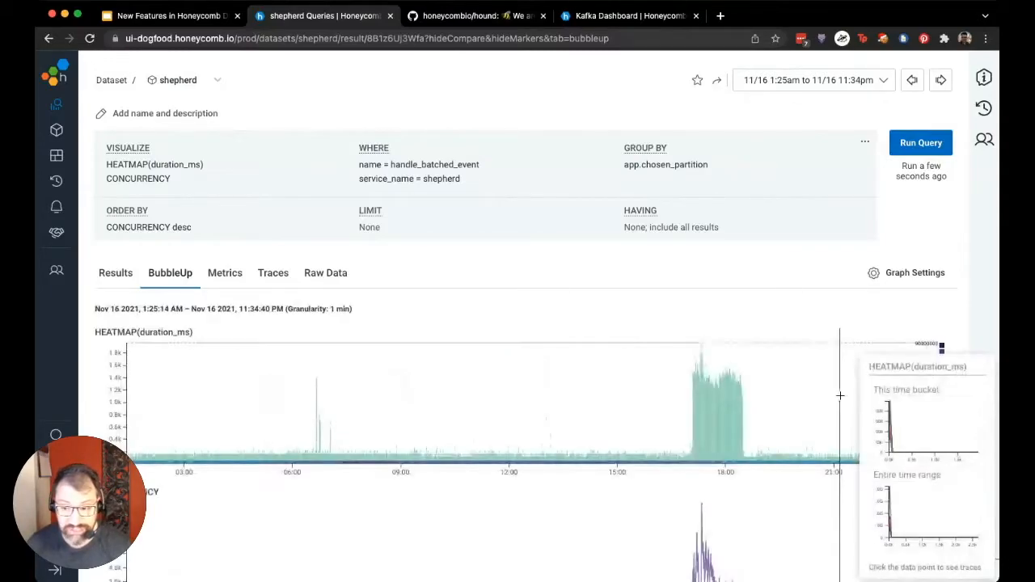
Show the grouped query's results, dismiss the slow-query notice, and examine latency and concurrency for each app.chosen_partition value
{"action": "scroll", "coordinate": [846, 393], "scroll_direction": "down", "scroll_amount": 5}
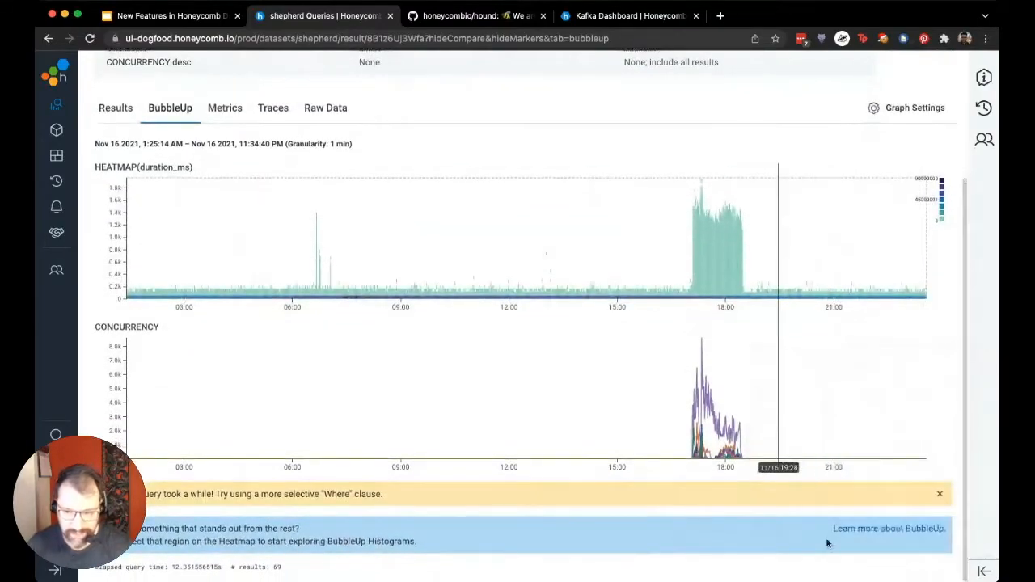
{"action": "left_click", "coordinate": [116, 109]}
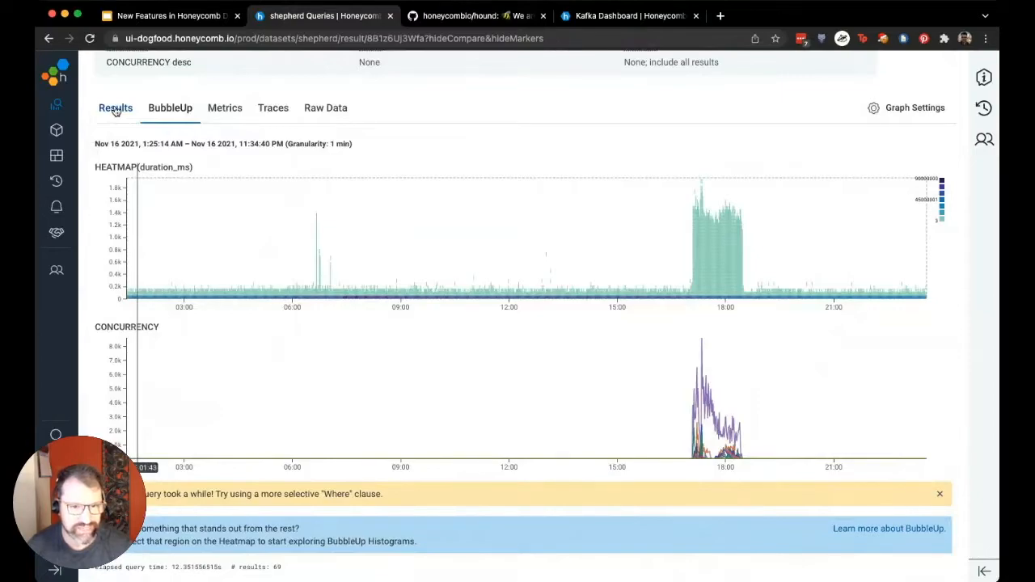
{"action": "left_click", "coordinate": [941, 497]}
{"action": "scroll", "coordinate": [936, 497], "scroll_direction": "down", "scroll_amount": 5}
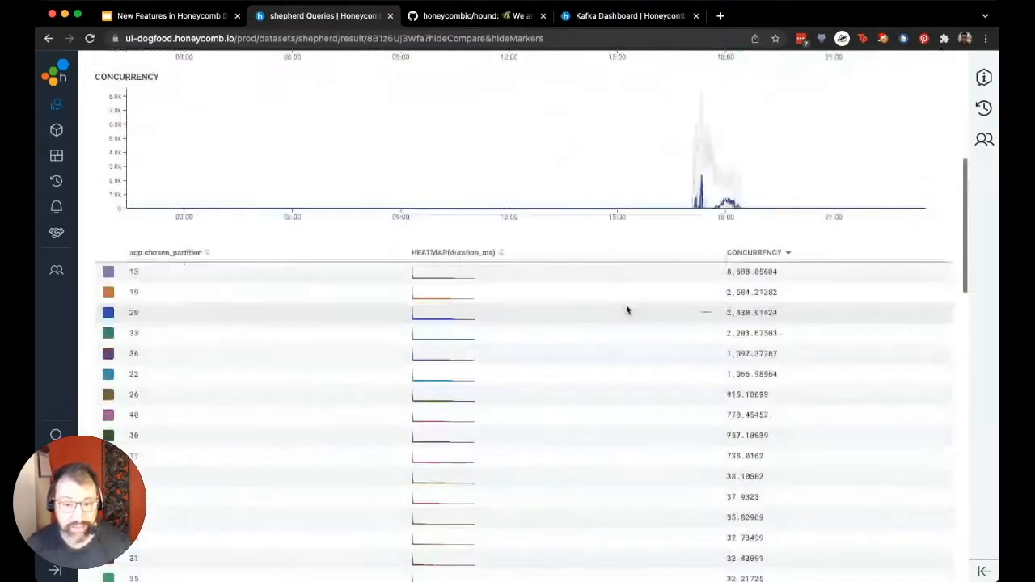
{"action": "scroll", "coordinate": [622, 295], "scroll_direction": "up", "scroll_amount": 1}
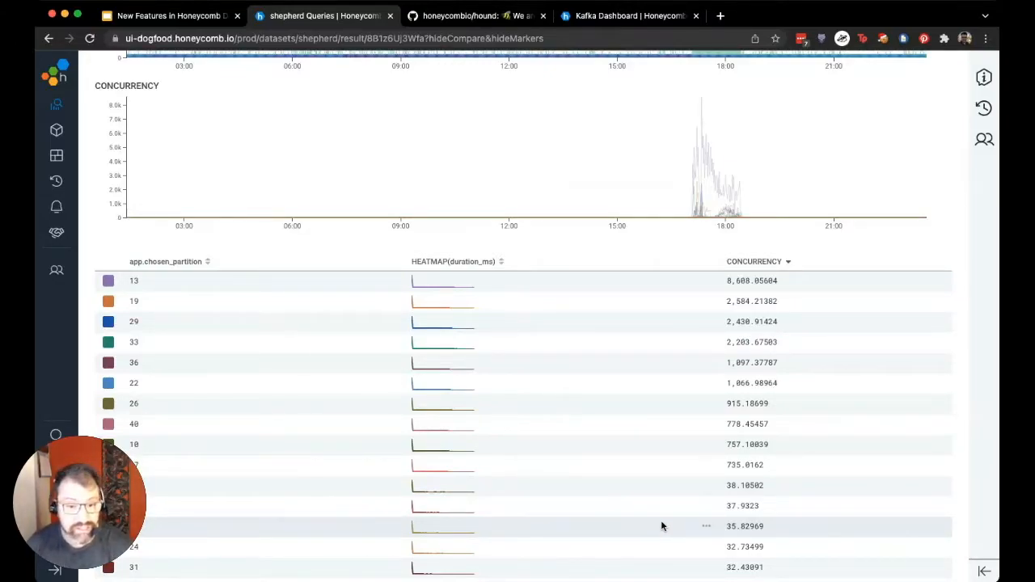
{"action": "scroll", "coordinate": [653, 526], "scroll_direction": "up", "scroll_amount": 2}
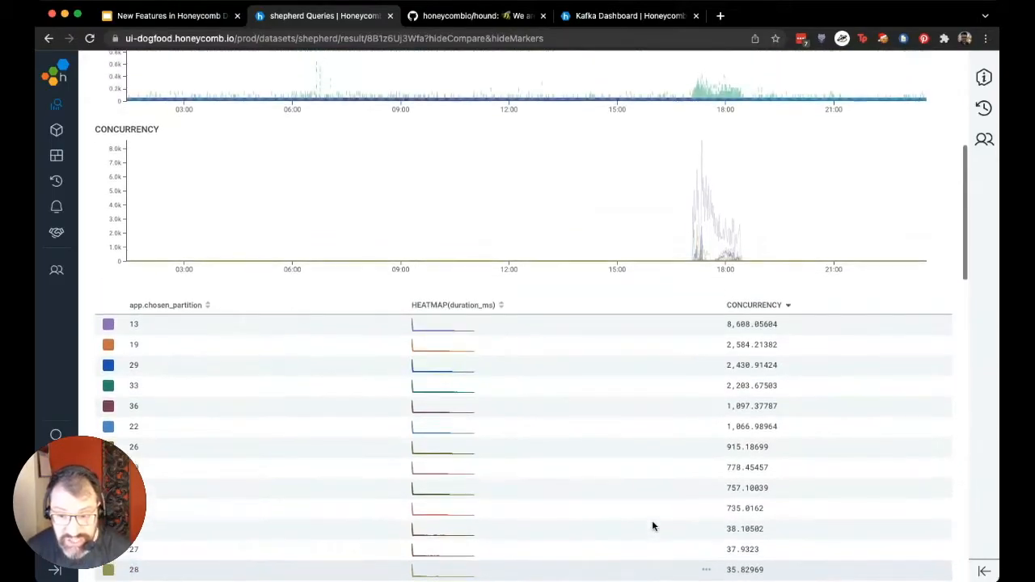
{"action": "scroll", "coordinate": [653, 526], "scroll_direction": "down", "scroll_amount": 1}
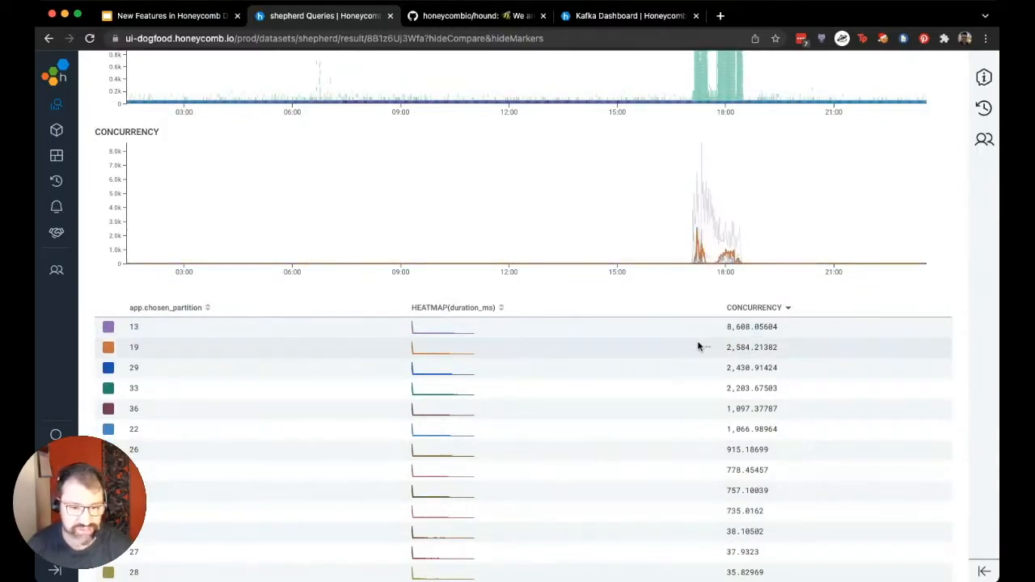
{"action": "scroll", "coordinate": [697, 359], "scroll_direction": "up", "scroll_amount": 10}
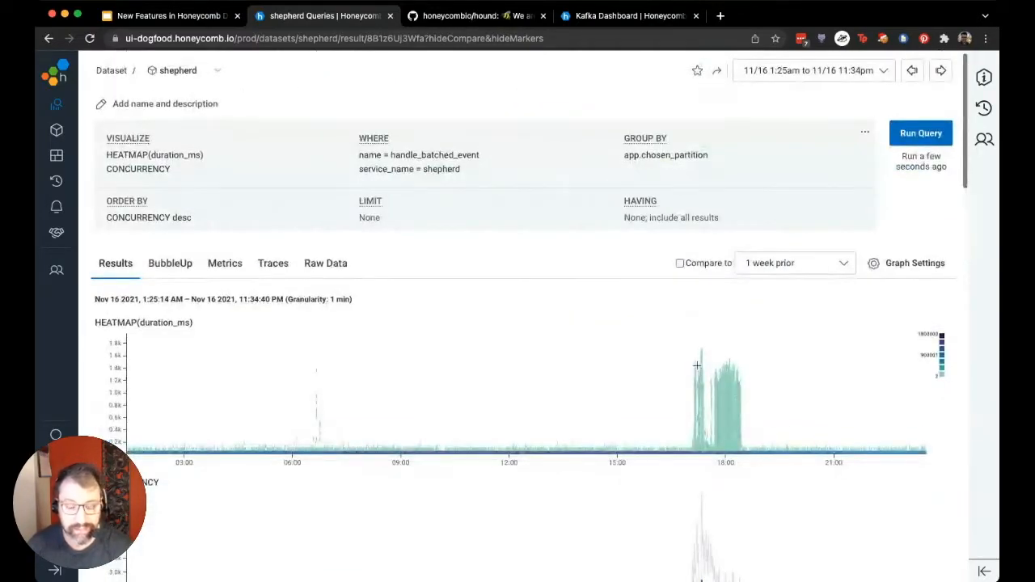
{"action": "scroll", "coordinate": [632, 331], "scroll_direction": "down", "scroll_amount": 2}
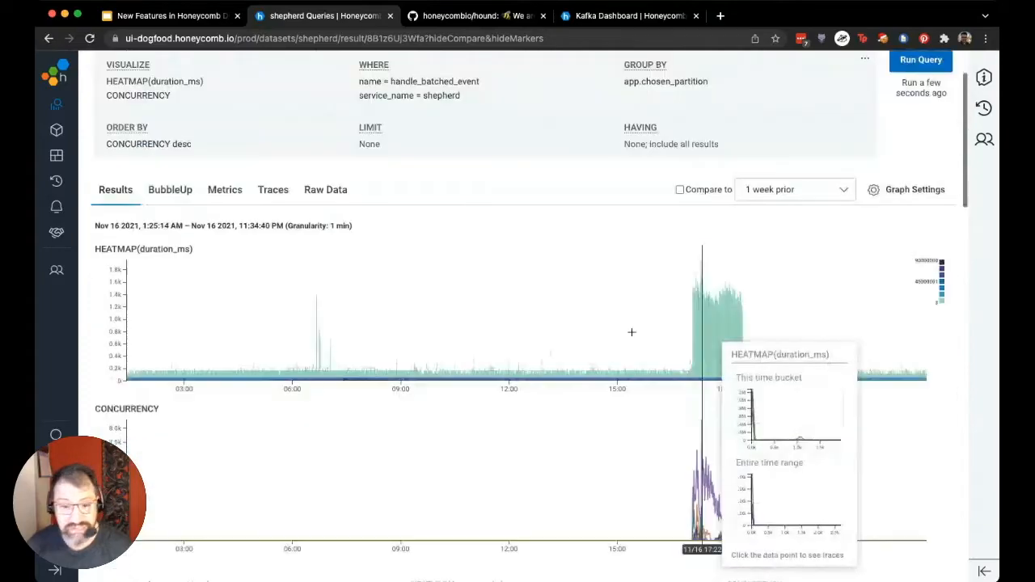
Switch to the honeycombio/hound repository on GitHub and search it for chosen_partition
{"action": "left_click", "coordinate": [477, 16]}
{"action": "left_click", "coordinate": [134, 69]}
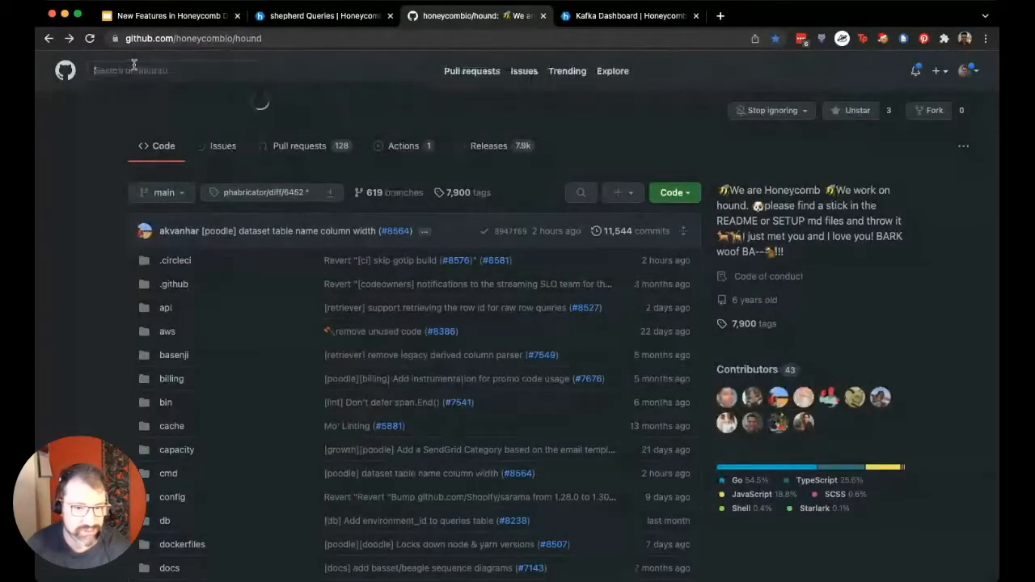
{"action": "type", "text": "chosen_"}
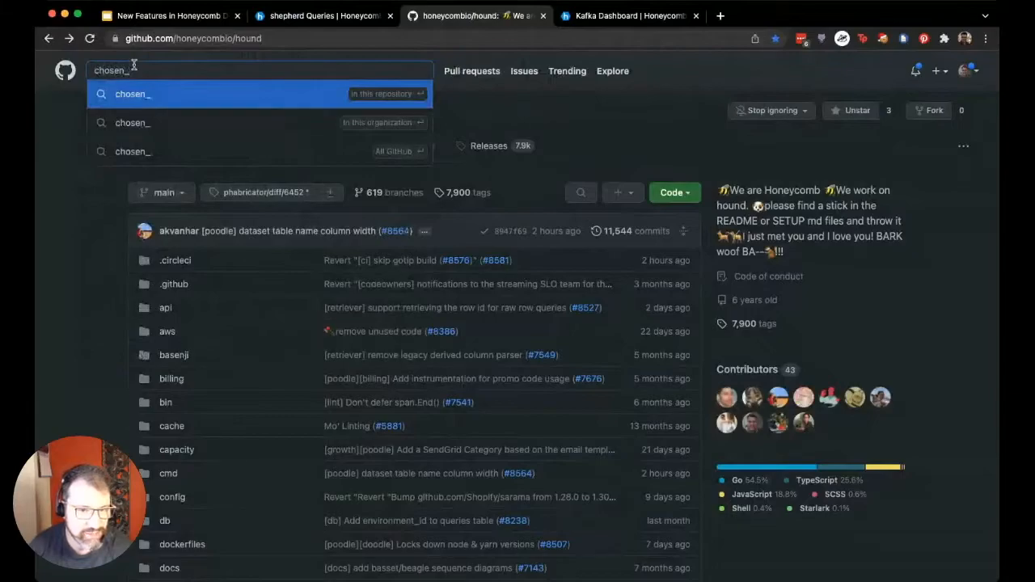
{"action": "type", "text": "partition"}
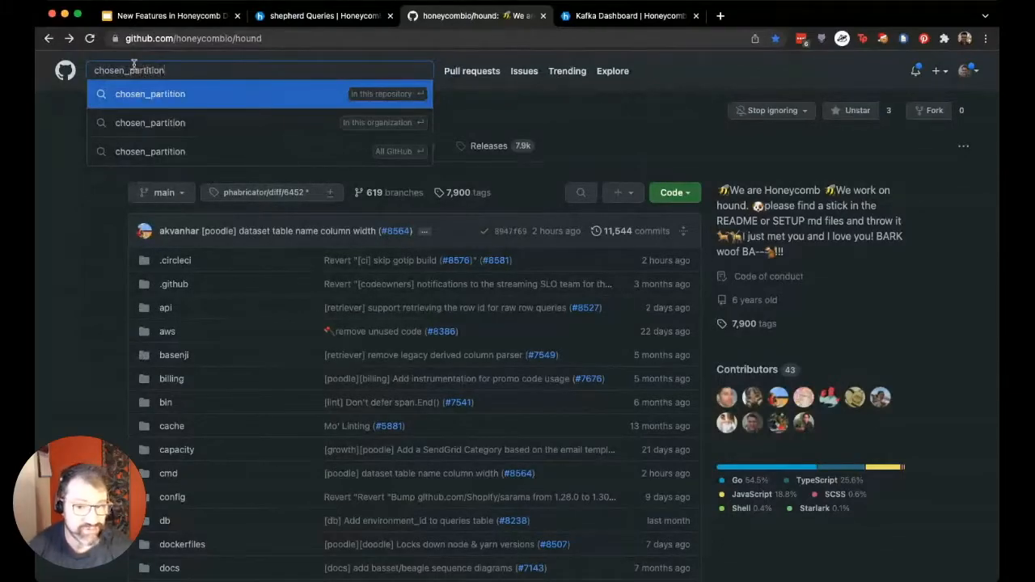
{"action": "key", "text": "Return"}
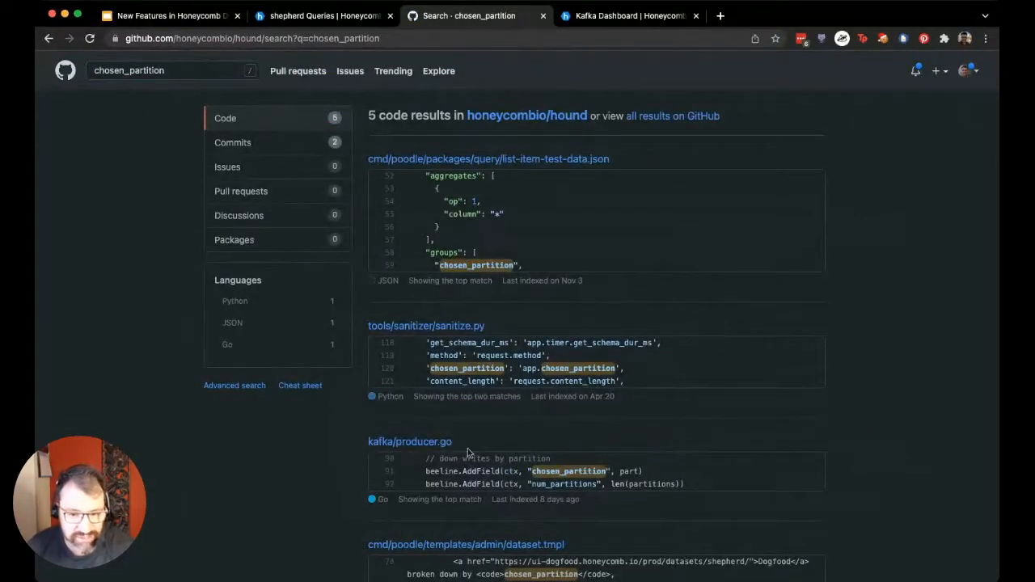
Open kafka/producer.go from the search results and find "chosen" in the code to read where the partition field is added
{"action": "left_click", "coordinate": [418, 446]}
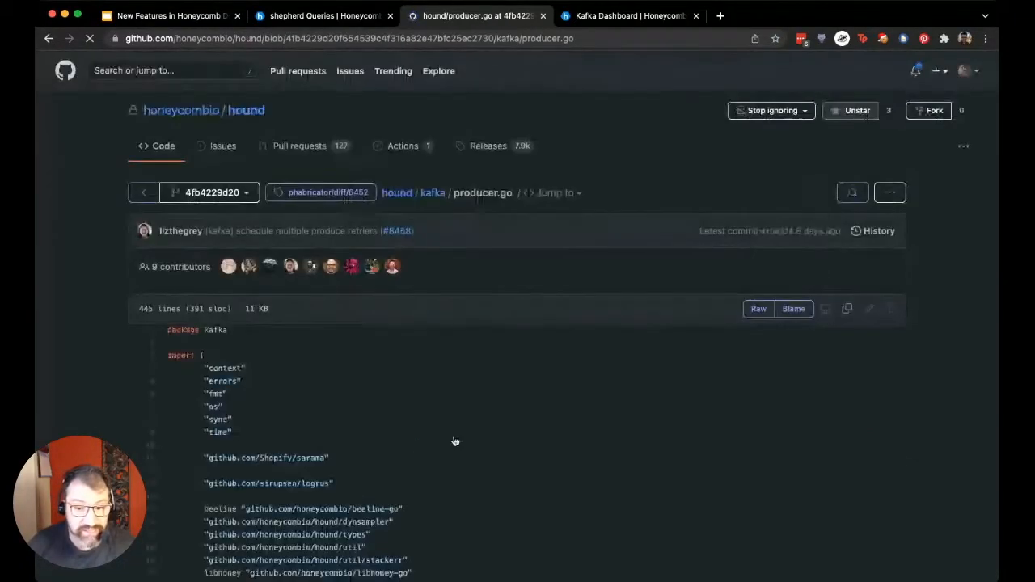
{"action": "scroll", "coordinate": [570, 428], "scroll_direction": "down", "scroll_amount": 5}
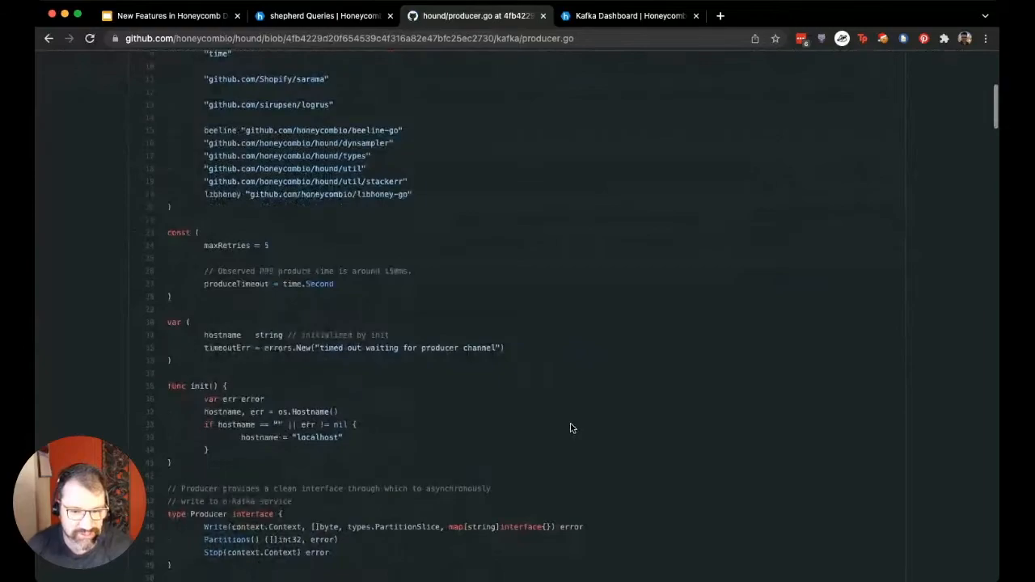
{"action": "key", "text": "super+f"}
{"action": "type", "text": "chosen"}
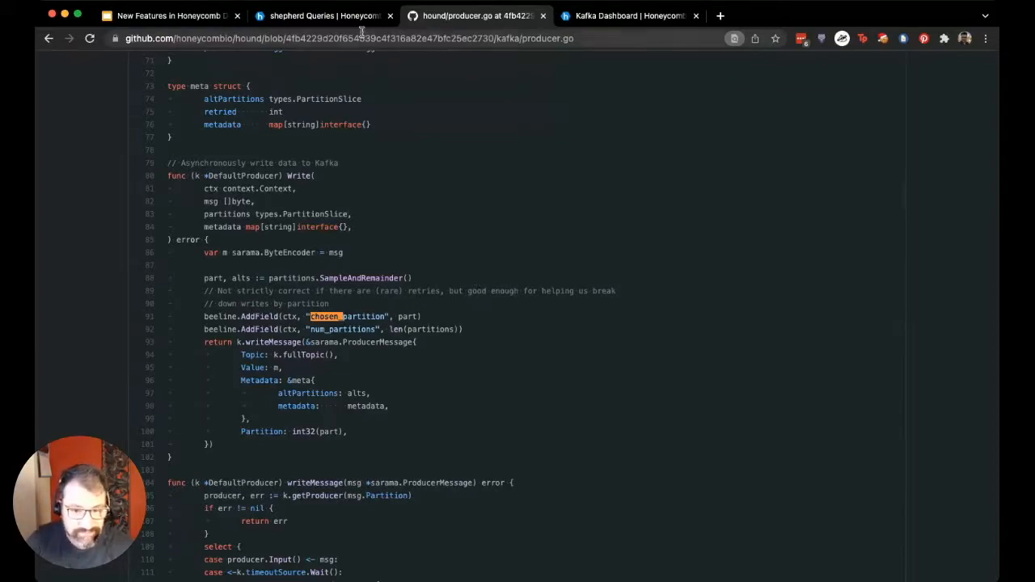
Return to the shepherd query in Honeycomb and examine its Shepherd metrics graphs alongside the latency heatmap
{"action": "left_click", "coordinate": [333, 16]}
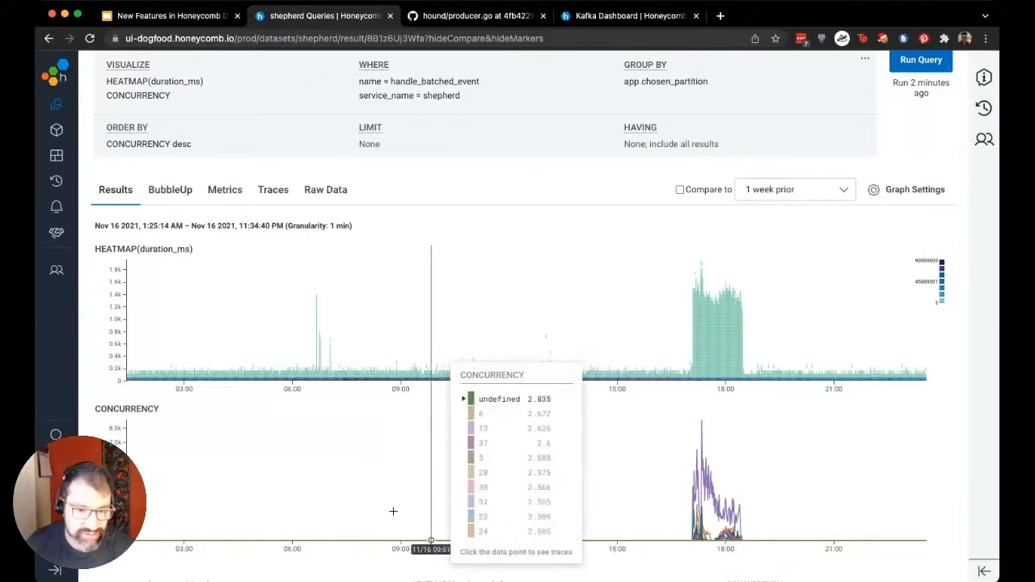
{"action": "left_click", "coordinate": [232, 190]}
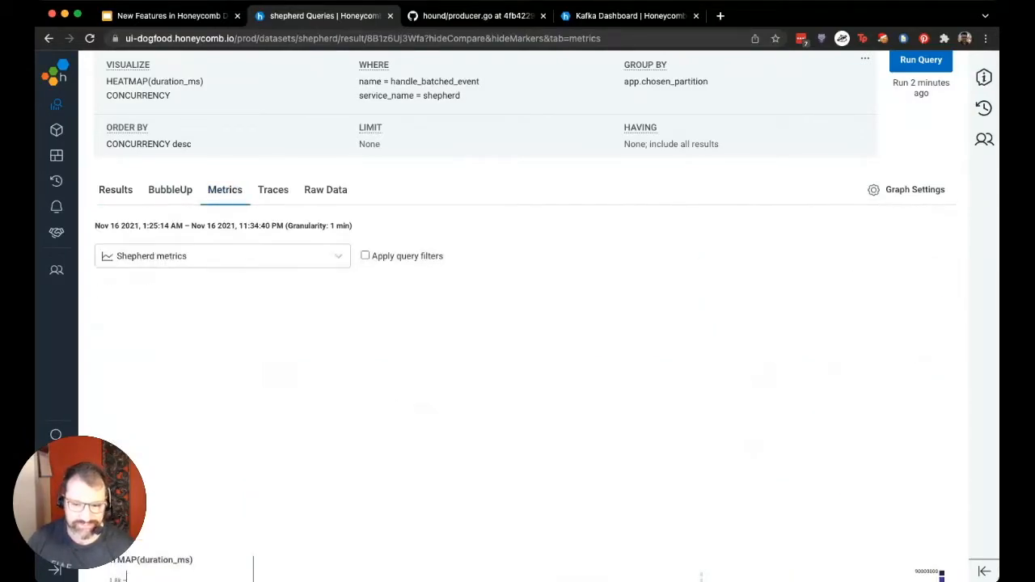
{"action": "scroll", "coordinate": [942, 419], "scroll_direction": "down", "scroll_amount": 3}
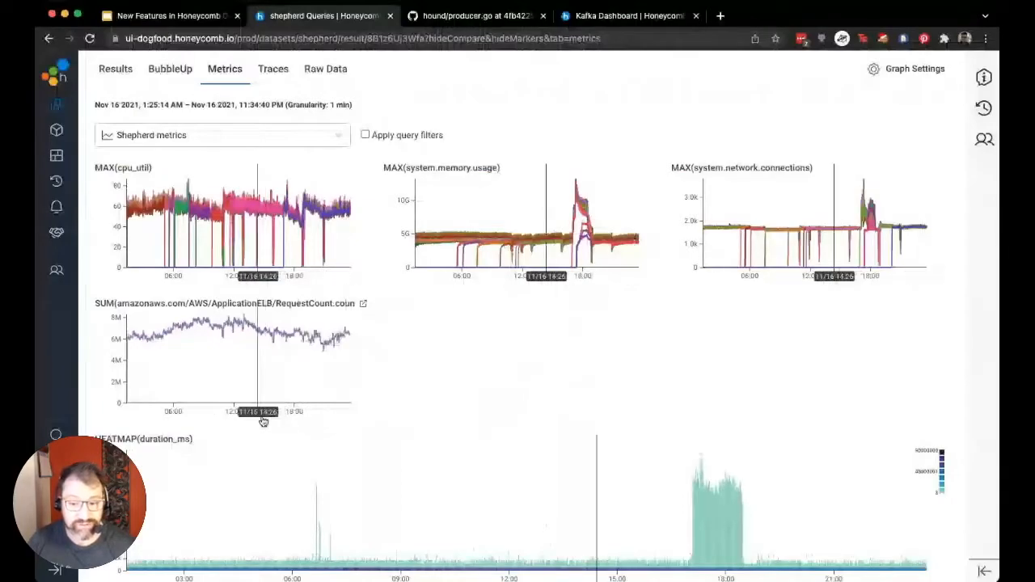
{"action": "scroll", "coordinate": [535, 420], "scroll_direction": "down", "scroll_amount": 1}
{"action": "scroll", "coordinate": [534, 420], "scroll_direction": "down", "scroll_amount": 2}
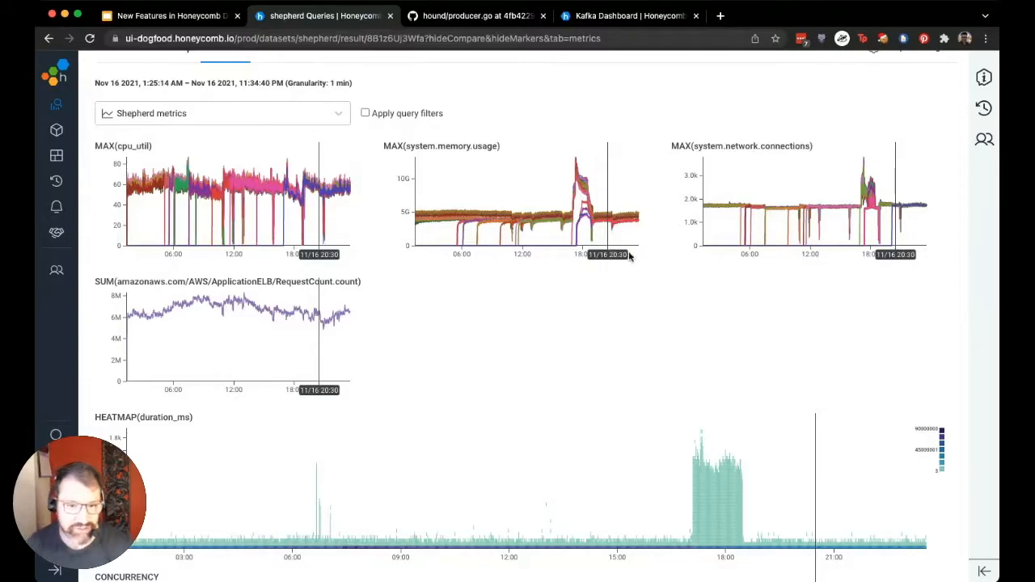
Change the board used for the query's correlated metrics to Kafka Dashboard
{"action": "left_click", "coordinate": [340, 114]}
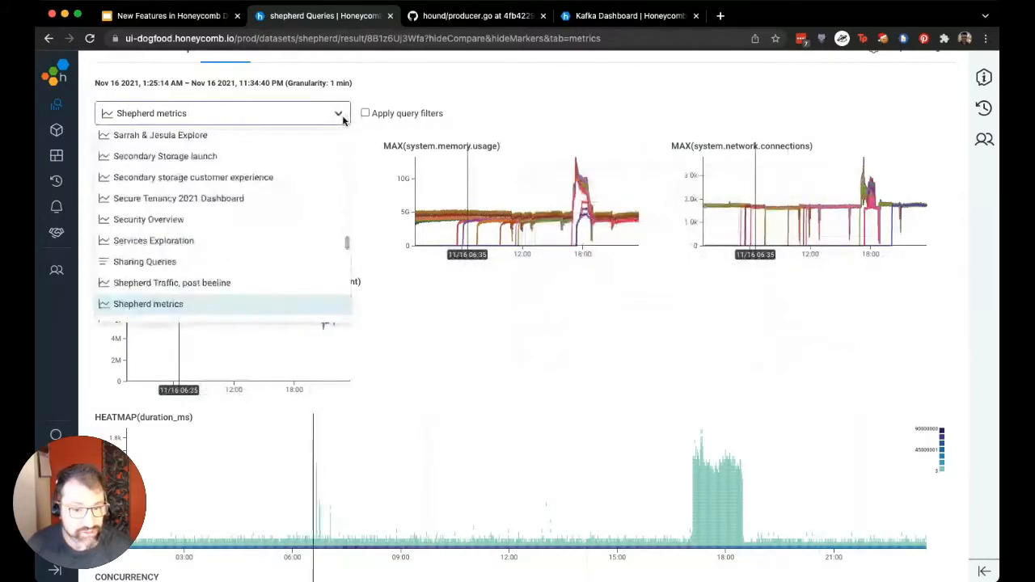
{"action": "type", "text": "kafk"}
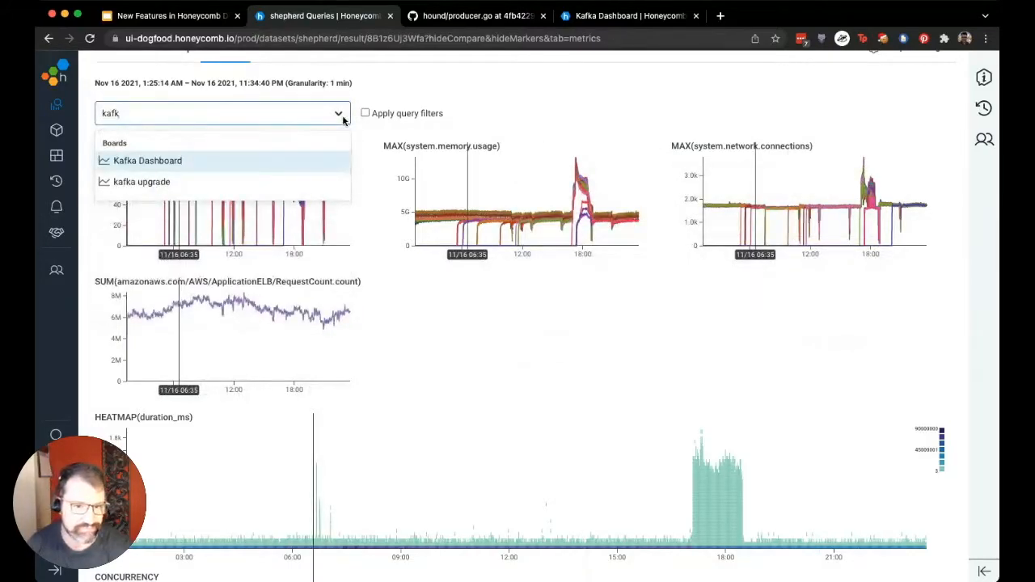
{"action": "left_click", "coordinate": [234, 162]}
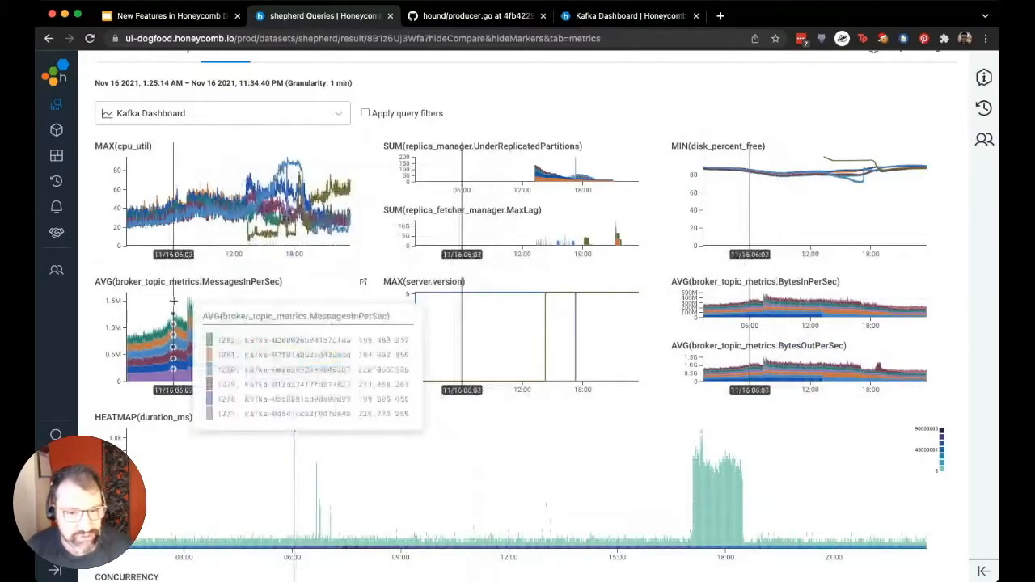
Open the MAX(cpu_util) graph's own query and examine CPU utilization per broker by hostname and instance type
{"action": "left_click", "coordinate": [216, 208]}
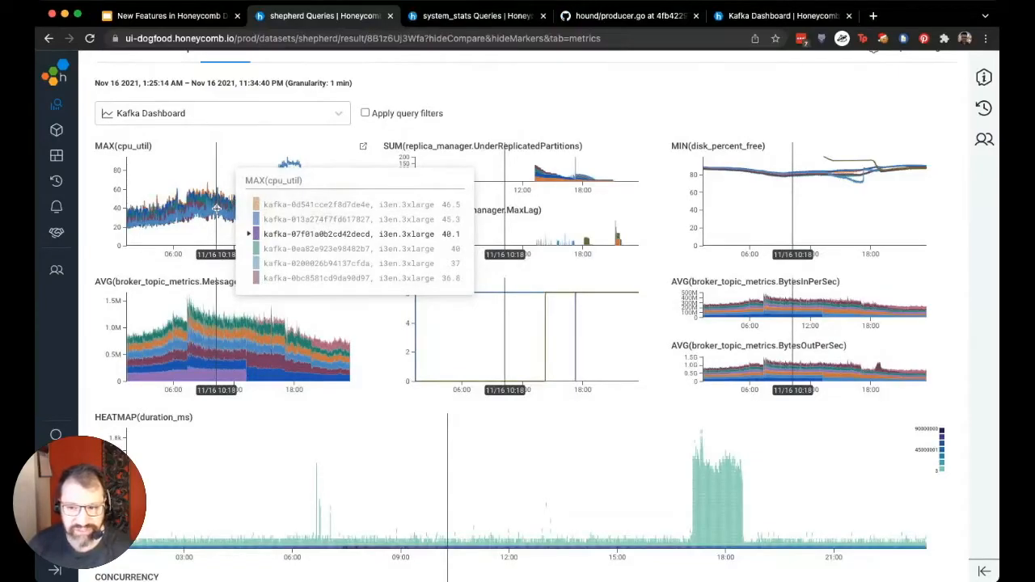
{"action": "left_click", "coordinate": [479, 18]}
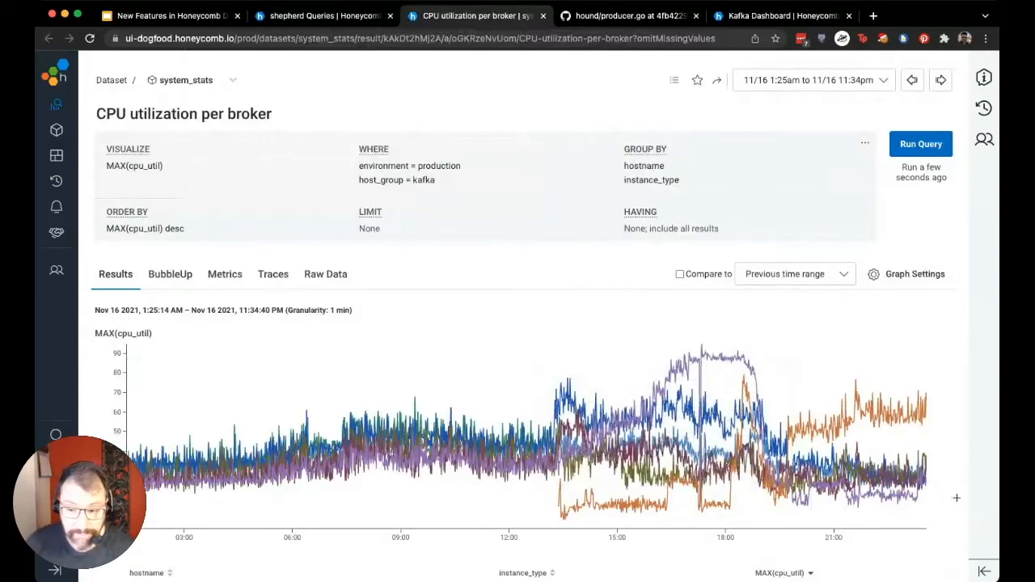
{"action": "scroll", "coordinate": [956, 498], "scroll_direction": "down", "scroll_amount": 2}
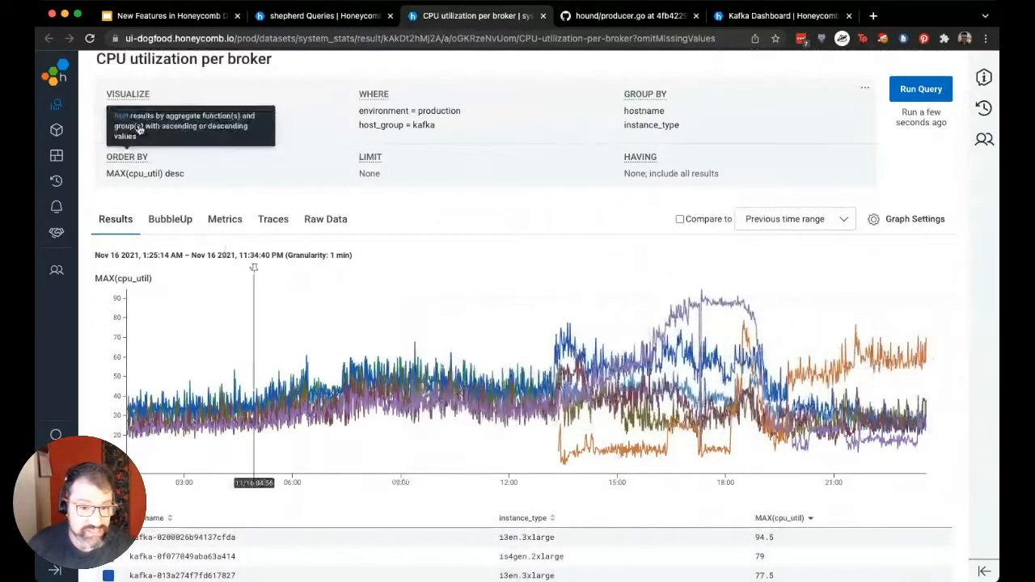
{"action": "scroll", "coordinate": [299, 258], "scroll_direction": "down", "scroll_amount": 3}
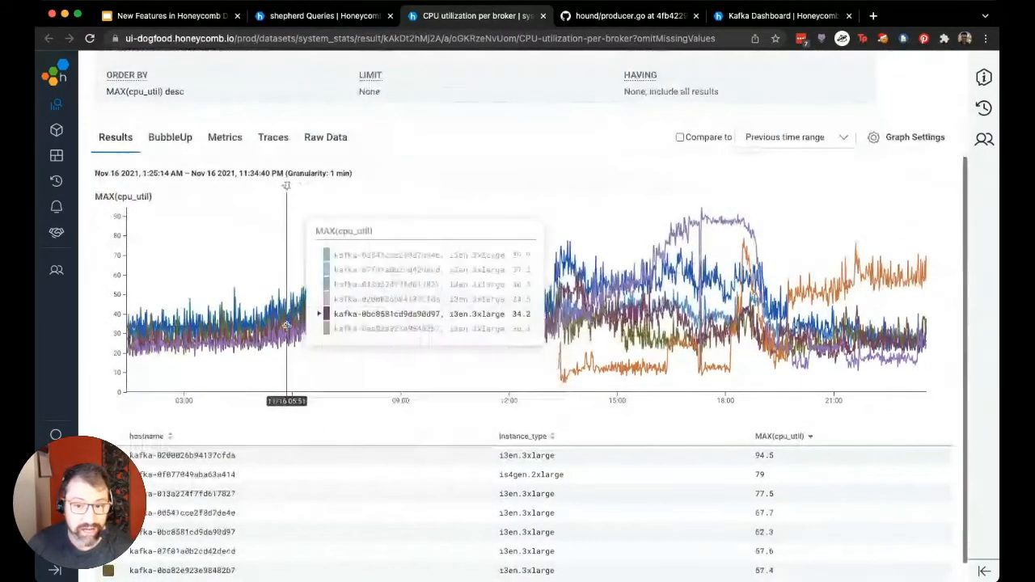
{"action": "scroll", "coordinate": [287, 326], "scroll_direction": "down", "scroll_amount": 1}
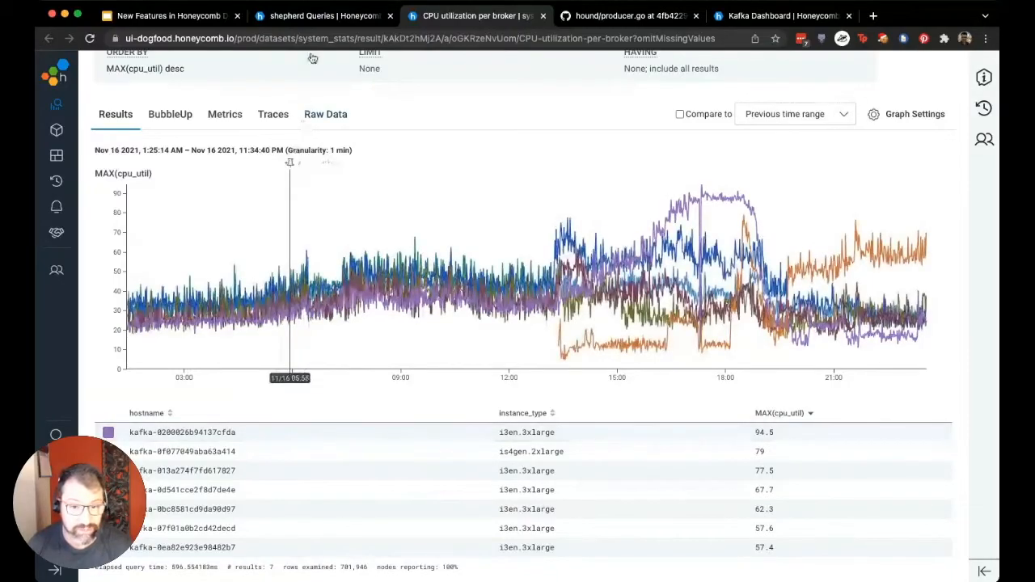
Go back to the shepherd query, switch to the full Kafka Dashboard board, and examine its broker CPU, underreplication recovery and free disk graphs
{"action": "left_click", "coordinate": [313, 22]}
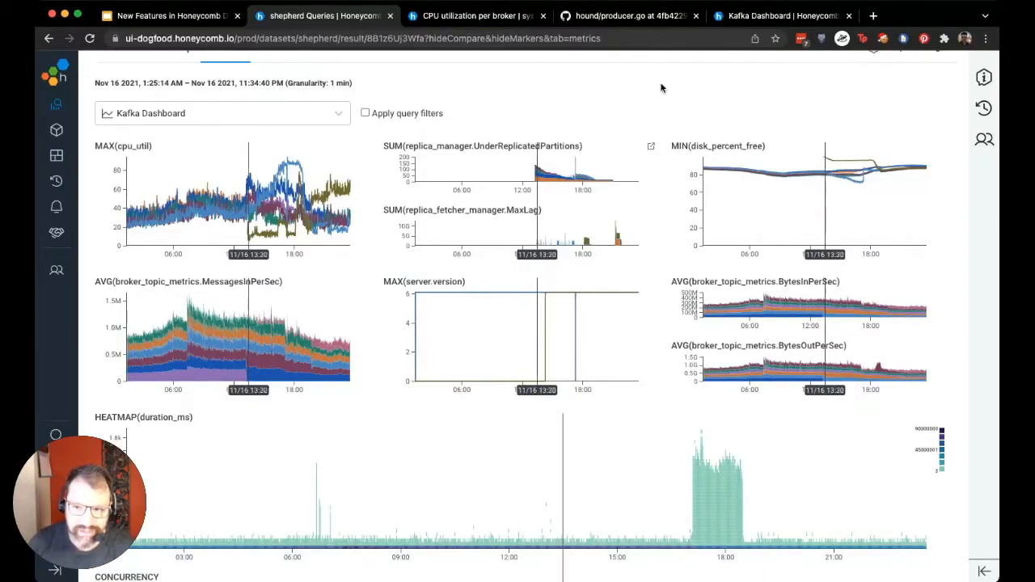
{"action": "left_click", "coordinate": [760, 16]}
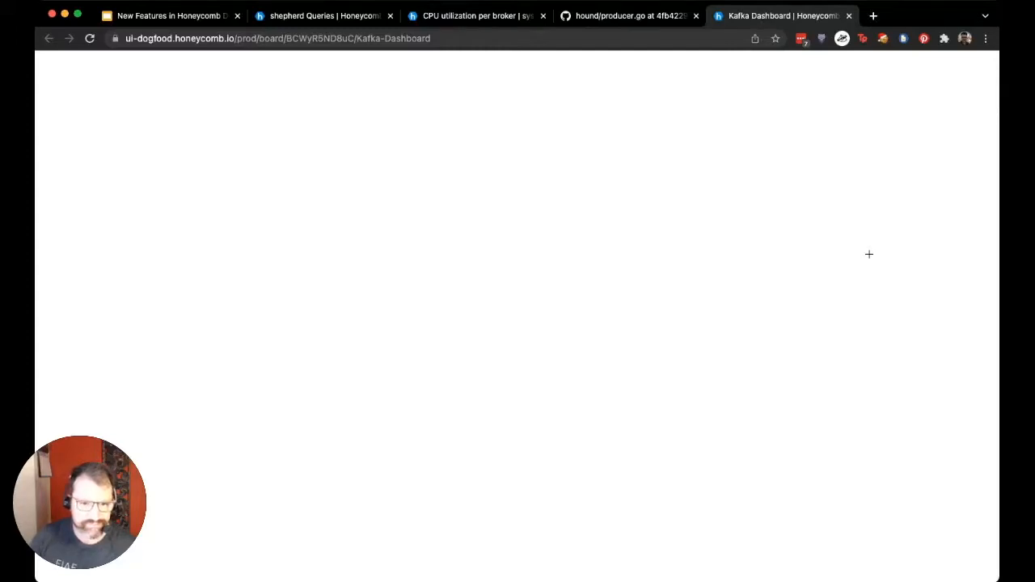
{"action": "scroll", "coordinate": [874, 267], "scroll_direction": "up", "scroll_amount": 9}
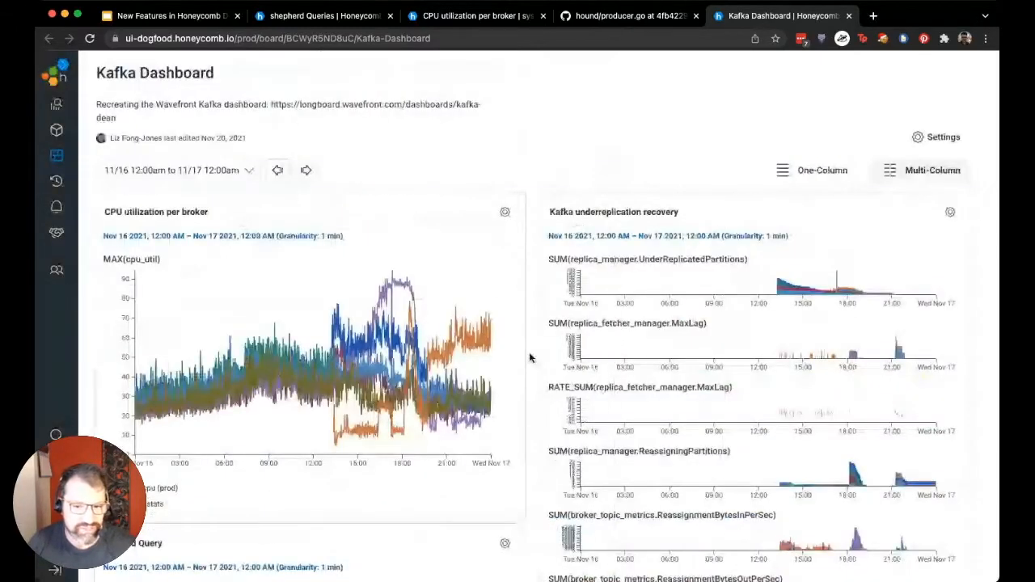
{"action": "scroll", "coordinate": [502, 360], "scroll_direction": "down", "scroll_amount": 1}
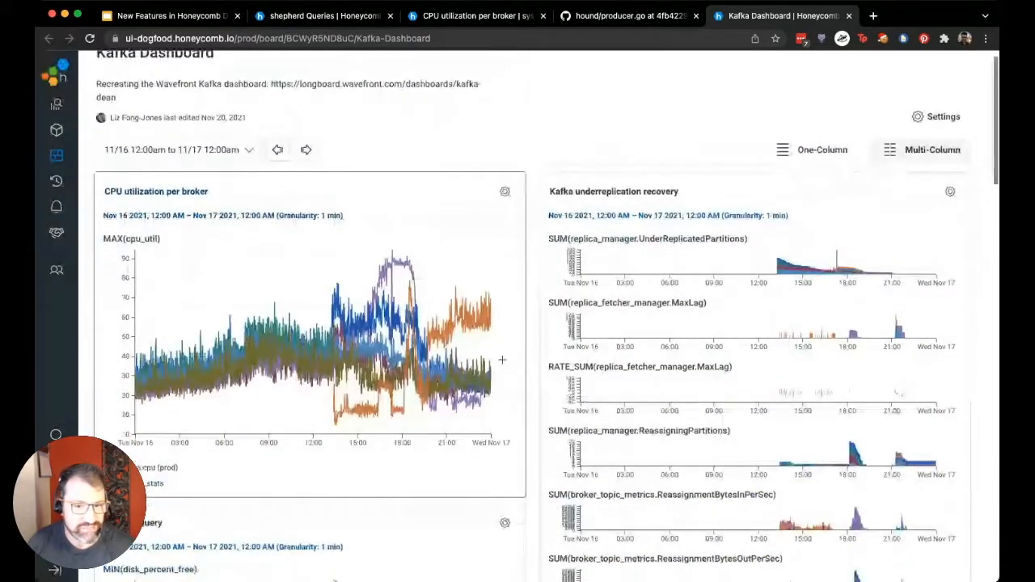
{"action": "scroll", "coordinate": [502, 360], "scroll_direction": "down", "scroll_amount": 3}
{"action": "scroll", "coordinate": [370, 318], "scroll_direction": "down", "scroll_amount": 1}
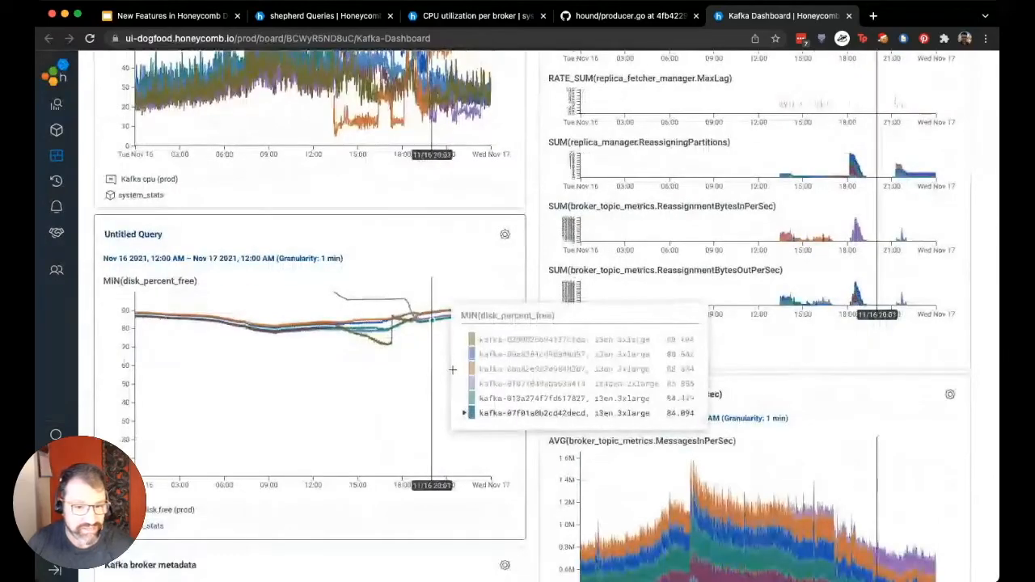
{"action": "scroll", "coordinate": [453, 370], "scroll_direction": "down", "scroll_amount": 1}
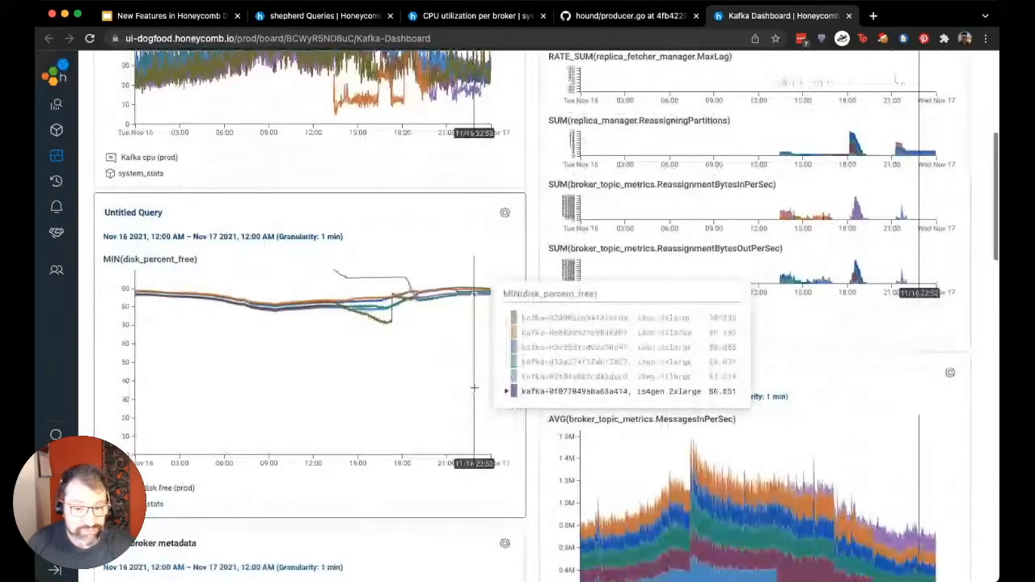
{"action": "scroll", "coordinate": [474, 388], "scroll_direction": "down", "scroll_amount": 1}
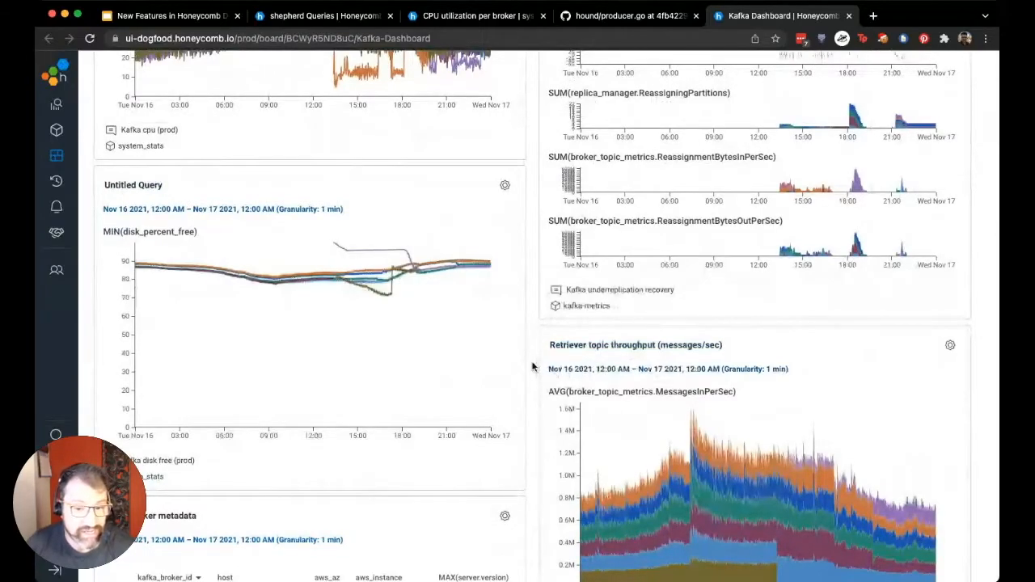
{"action": "scroll", "coordinate": [533, 367], "scroll_direction": "up", "scroll_amount": 1}
{"action": "scroll", "coordinate": [535, 366], "scroll_direction": "up", "scroll_amount": 1}
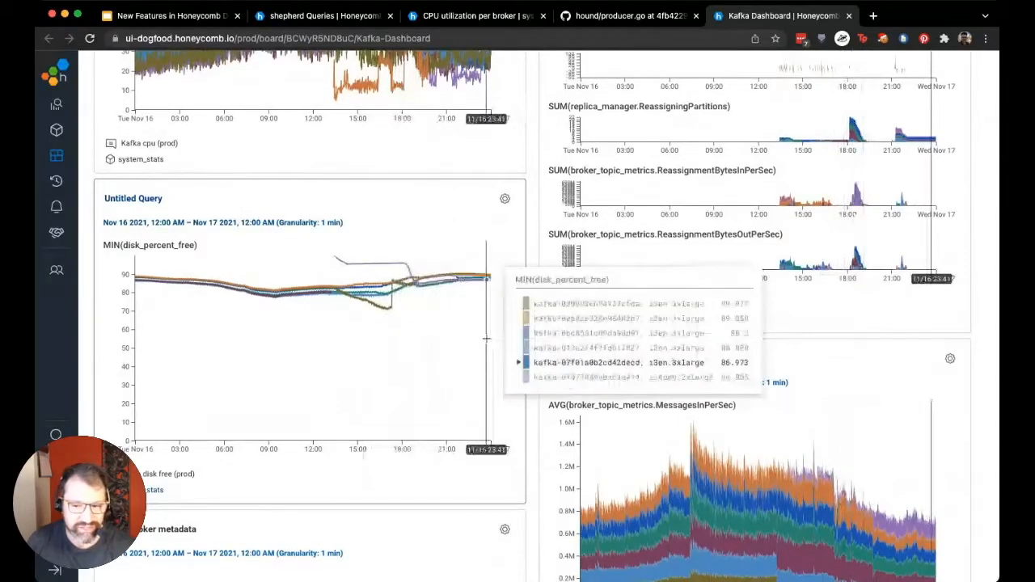
Examine the board's retriever topic throughput, broker metadata, broker network throughput, EC2 network traffic, and Kafka heap usage and GC panels
{"action": "scroll", "coordinate": [486, 340], "scroll_direction": "down", "scroll_amount": 3}
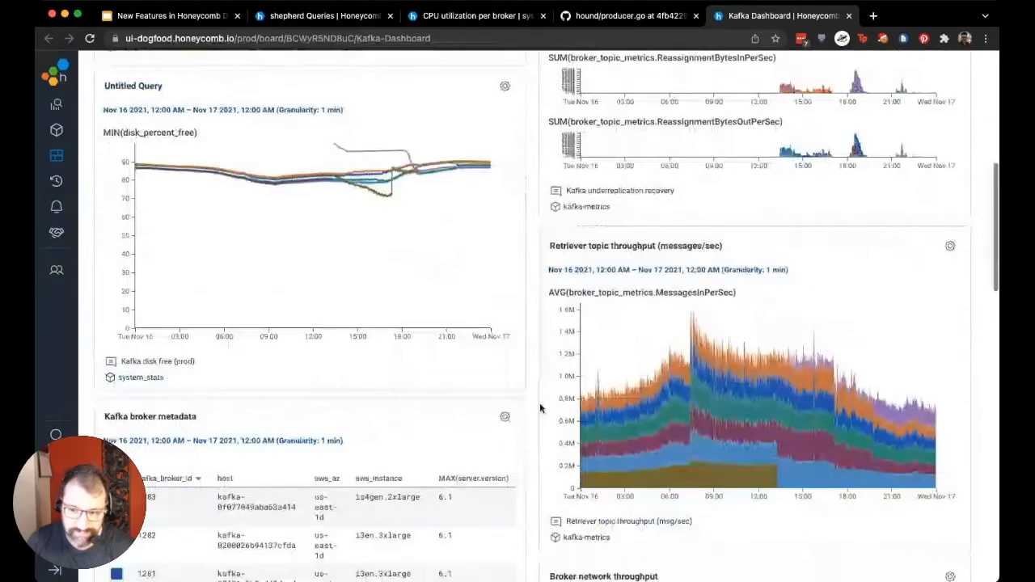
{"action": "scroll", "coordinate": [540, 409], "scroll_direction": "down", "scroll_amount": 2}
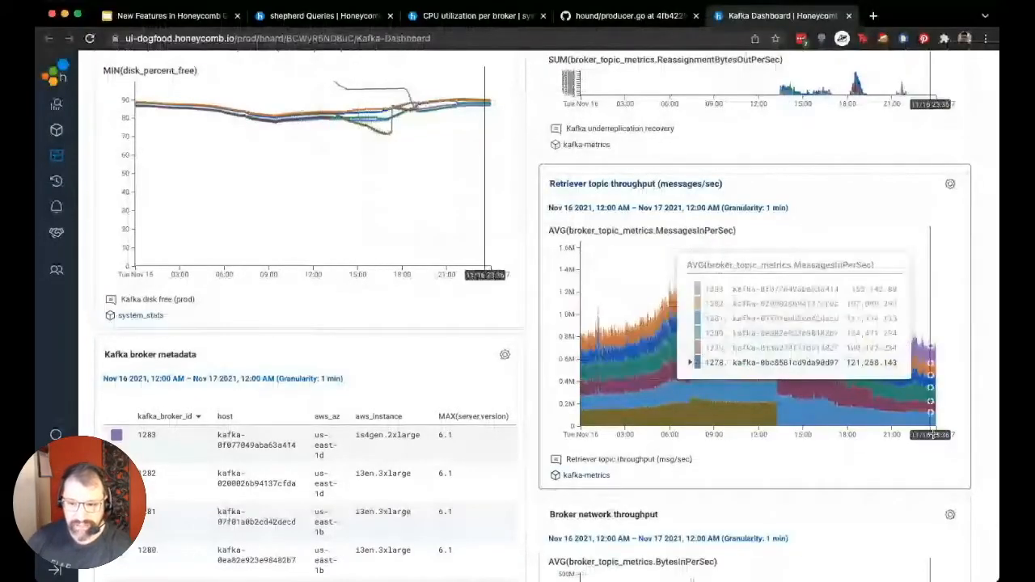
{"action": "scroll", "coordinate": [959, 453], "scroll_direction": "down", "scroll_amount": 1}
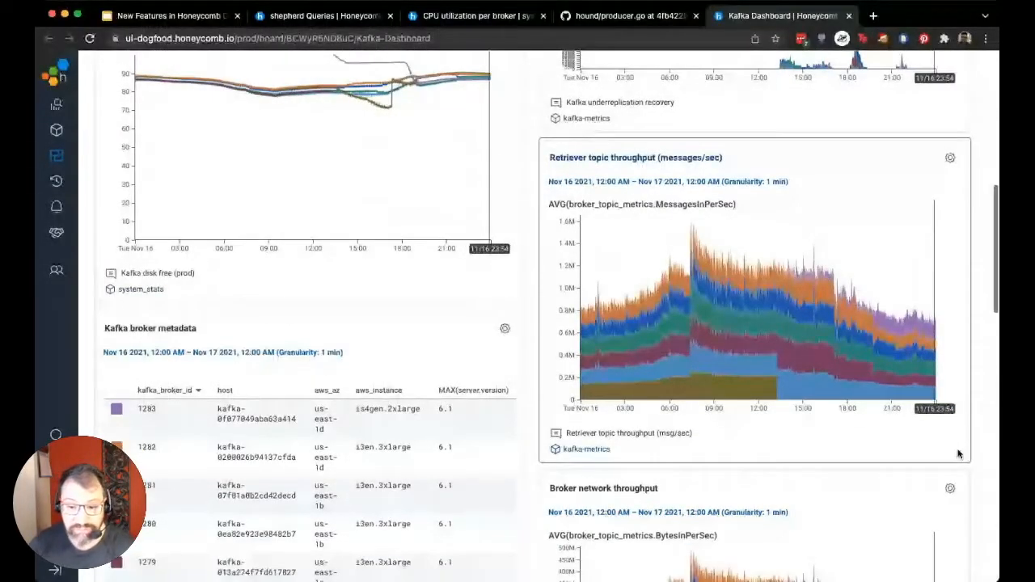
{"action": "scroll", "coordinate": [958, 454], "scroll_direction": "down", "scroll_amount": 3}
{"action": "scroll", "coordinate": [963, 458], "scroll_direction": "down", "scroll_amount": 6}
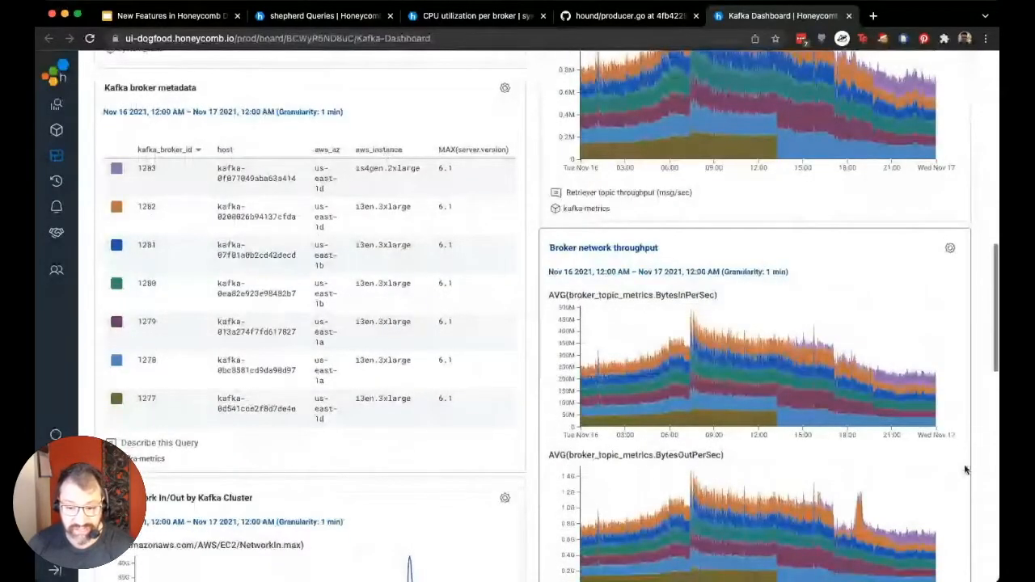
{"action": "scroll", "coordinate": [965, 466], "scroll_direction": "down", "scroll_amount": 4}
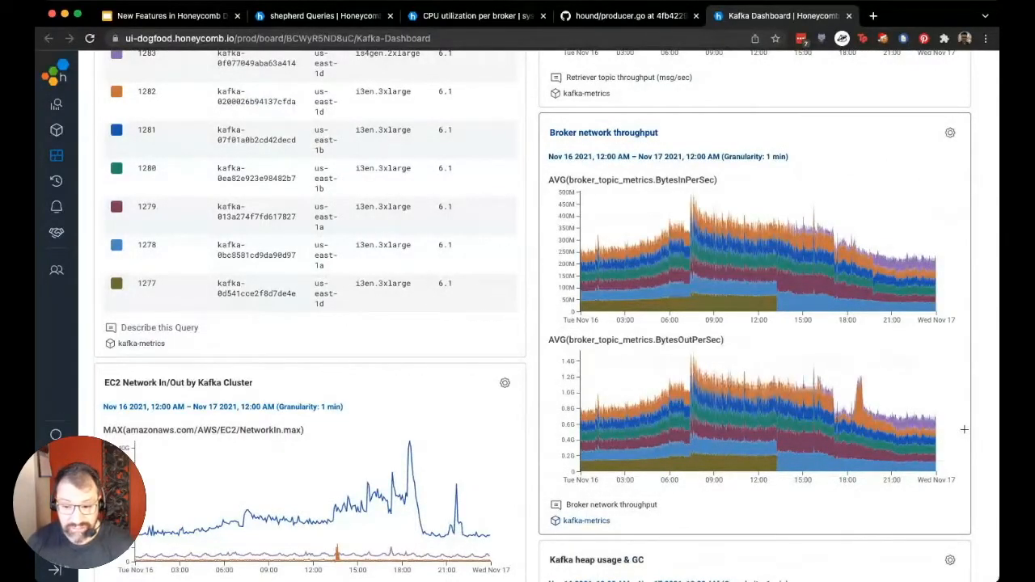
{"action": "scroll", "coordinate": [950, 433], "scroll_direction": "down", "scroll_amount": 8}
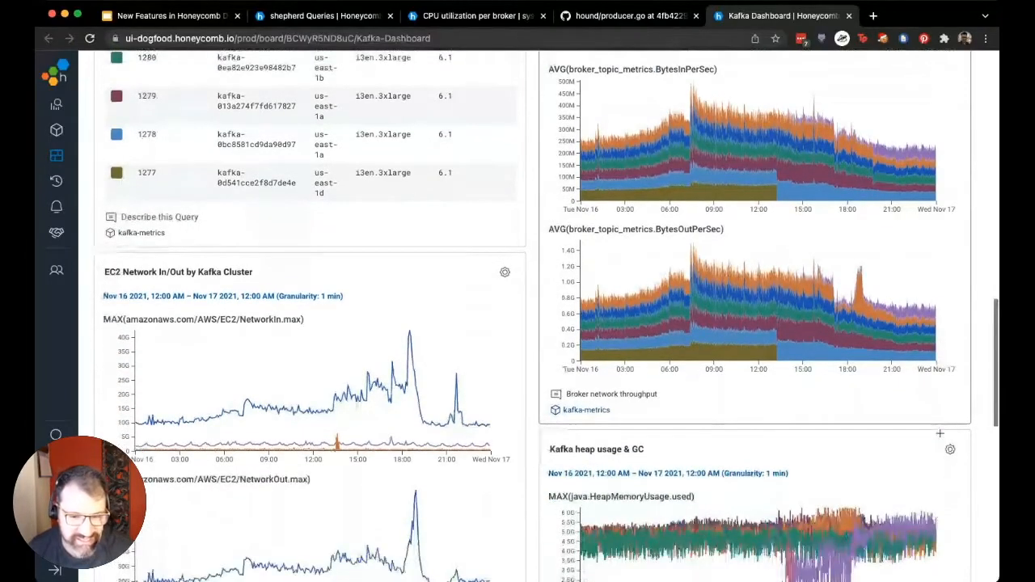
{"action": "scroll", "coordinate": [954, 438], "scroll_direction": "down", "scroll_amount": 3}
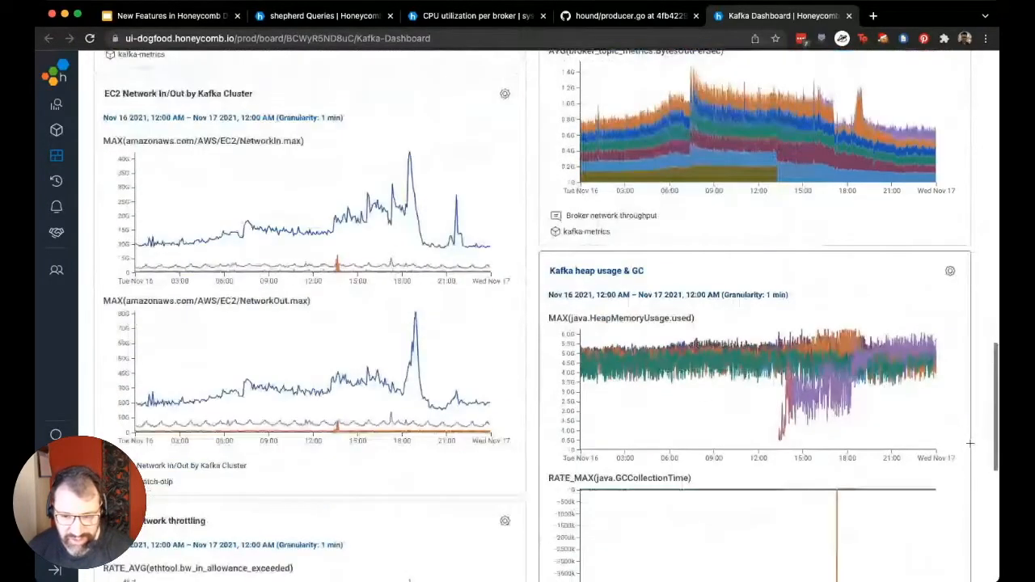
{"action": "scroll", "coordinate": [970, 443], "scroll_direction": "down", "scroll_amount": 2}
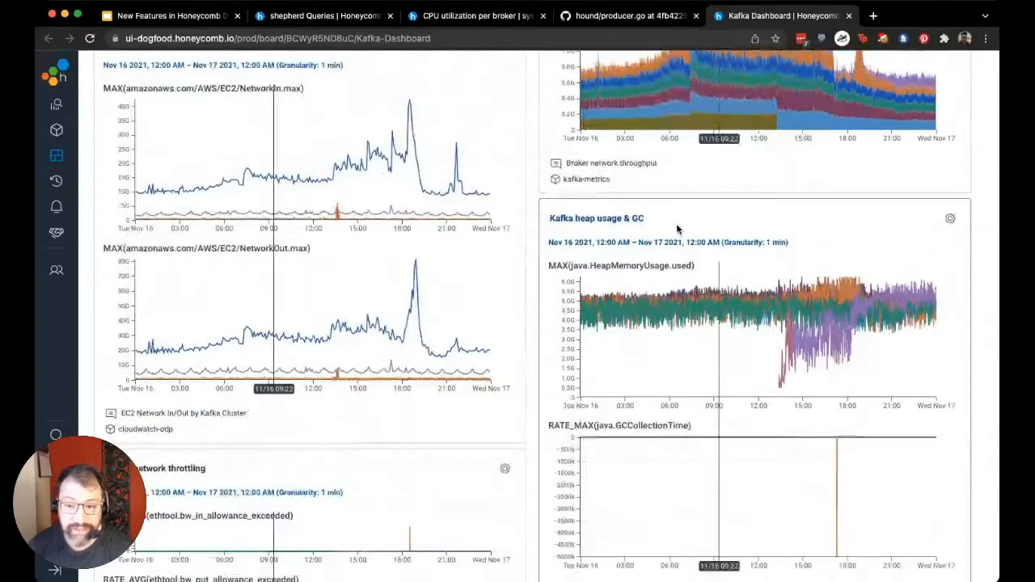
Open the Kafka heap usage & GC query, add AVG(java.GCCollectionTime) to its visualizations and run it
{"action": "left_click", "coordinate": [592, 222], "text": "super"}
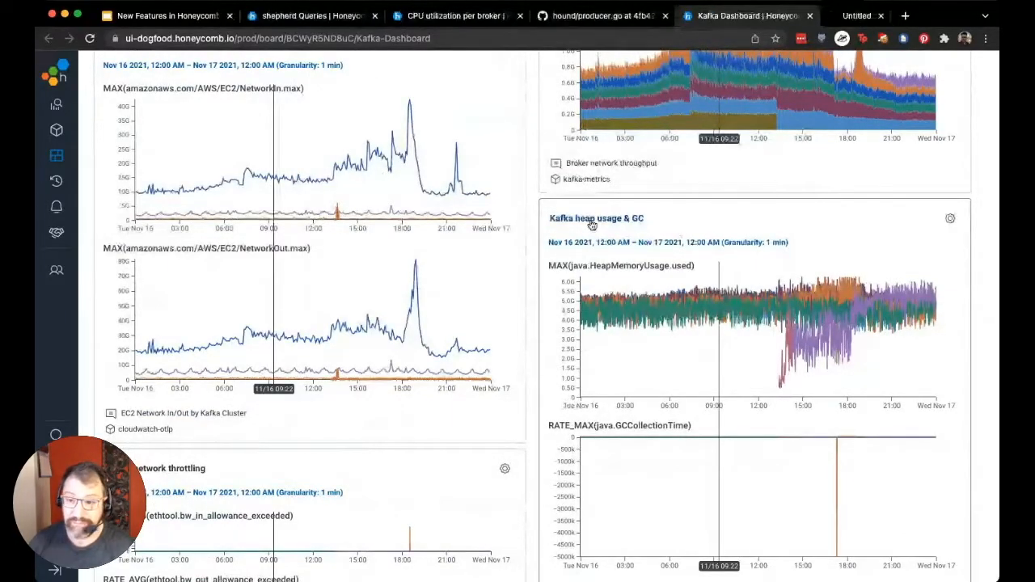
{"action": "left_click", "coordinate": [838, 17]}
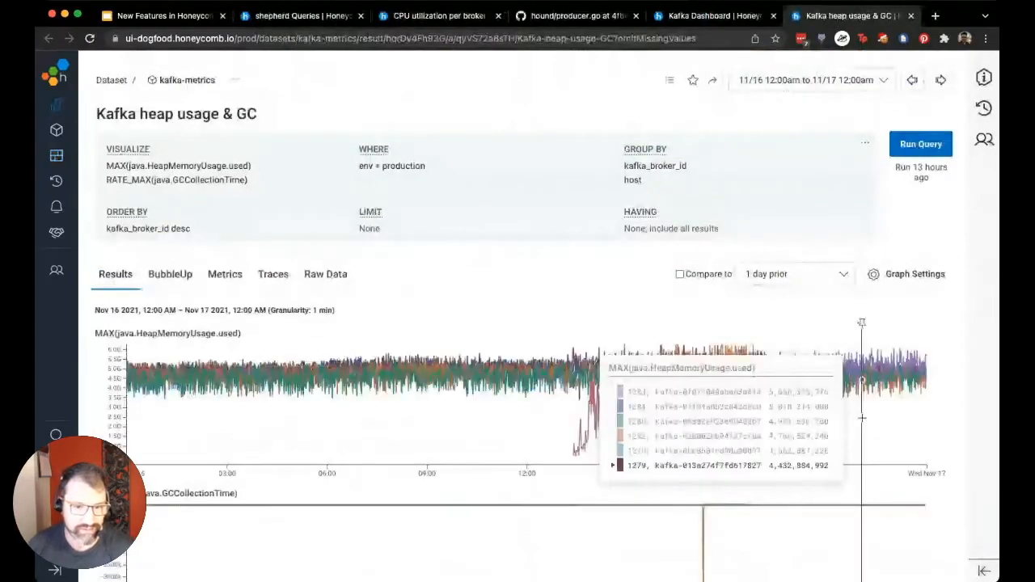
{"action": "left_click", "coordinate": [274, 177]}
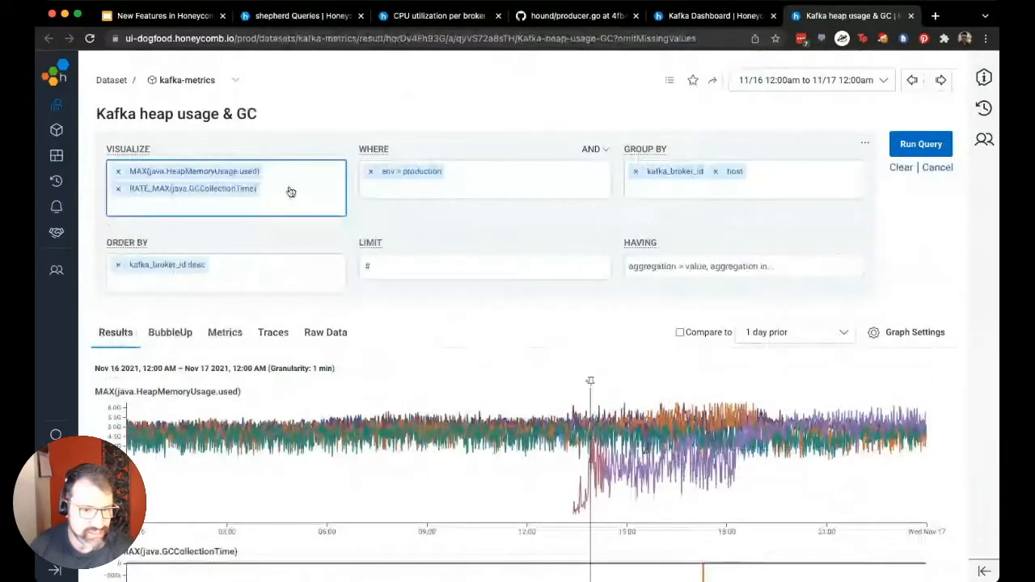
{"action": "type", "text": "avg(java.GC"}
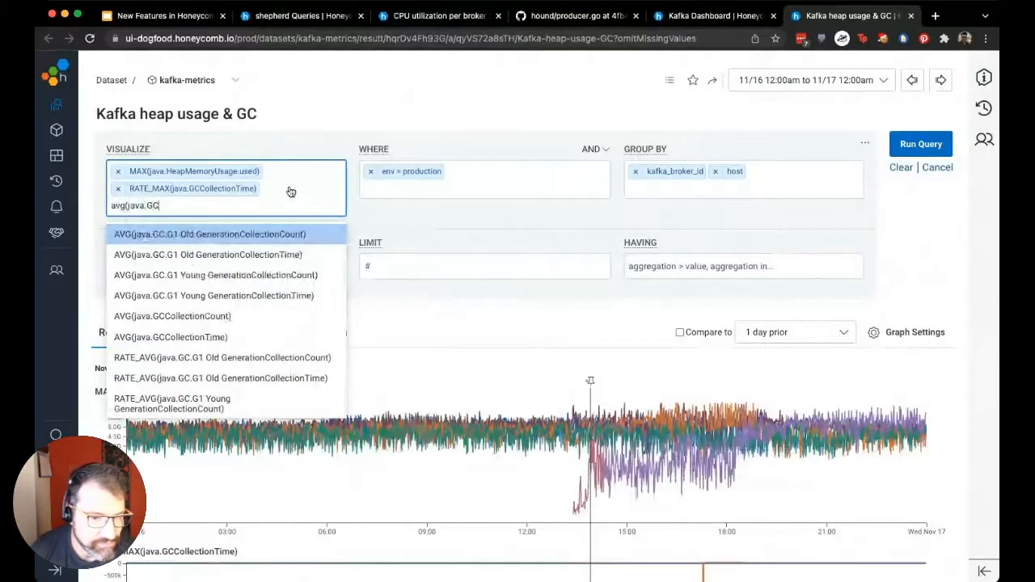
{"action": "type", "text": "Col"}
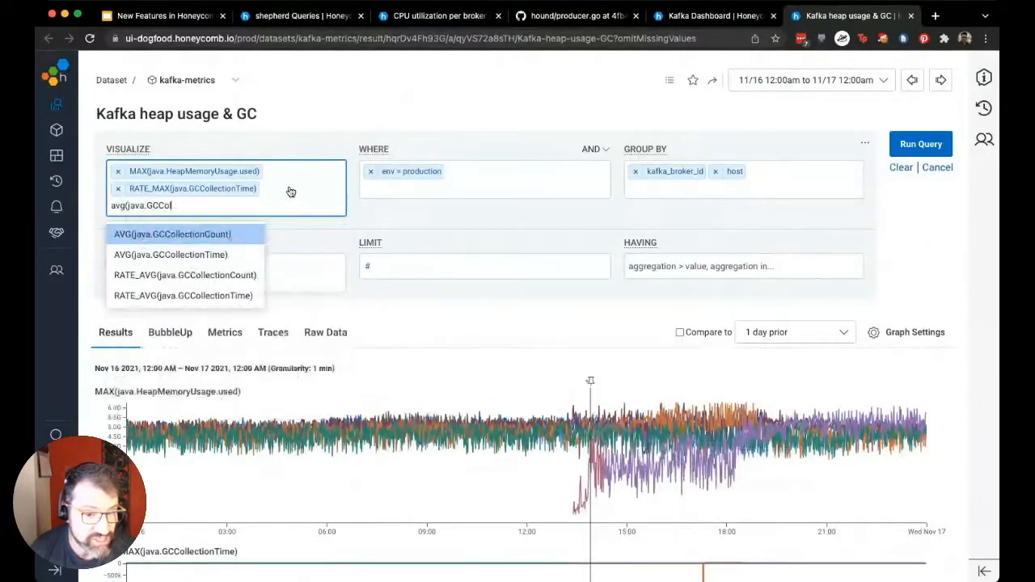
{"action": "key", "text": "Down"}
{"action": "key", "text": "Return"}
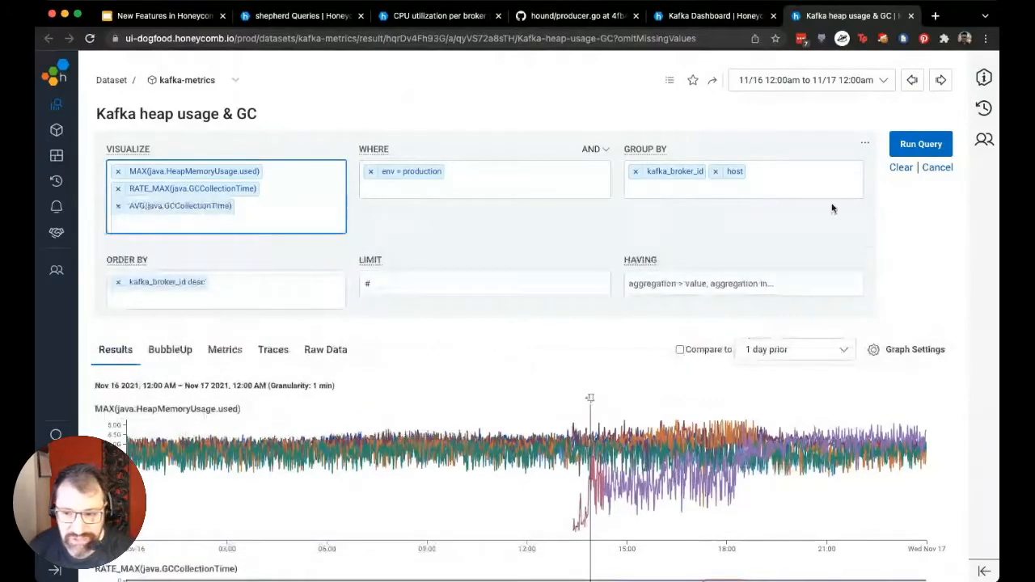
{"action": "left_click", "coordinate": [909, 150]}
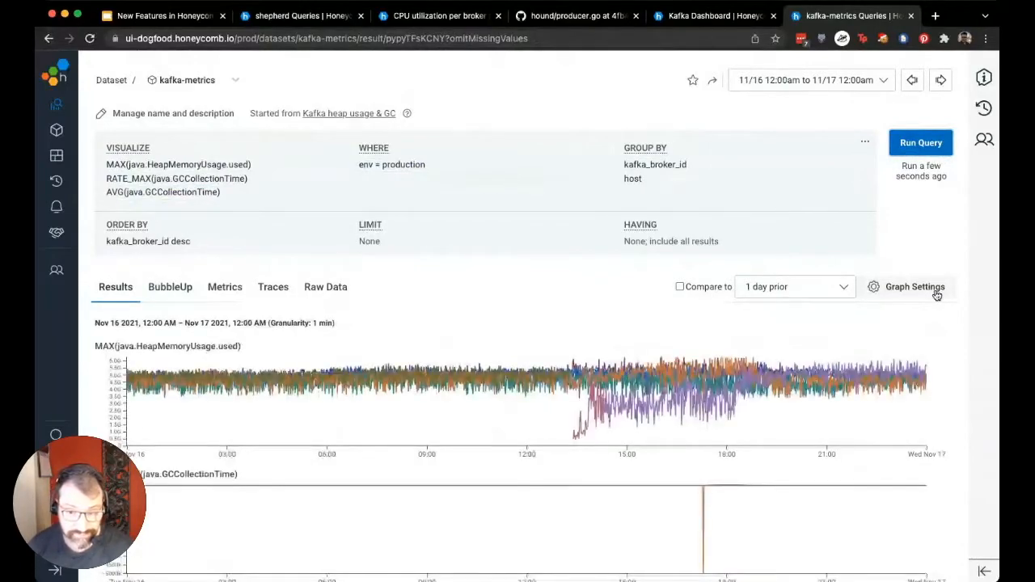
Examine the heap memory and GC collection time graphs per broker, and display them on a log scale
{"action": "scroll", "coordinate": [937, 296], "scroll_direction": "down", "scroll_amount": 2}
{"action": "scroll", "coordinate": [937, 295], "scroll_direction": "up", "scroll_amount": 1}
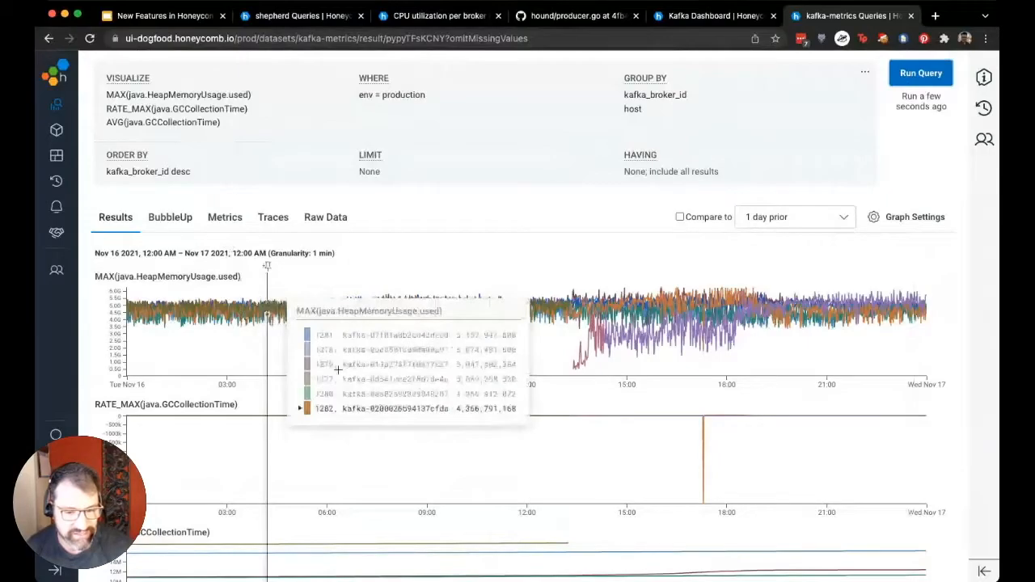
{"action": "scroll", "coordinate": [340, 371], "scroll_direction": "down", "scroll_amount": 3}
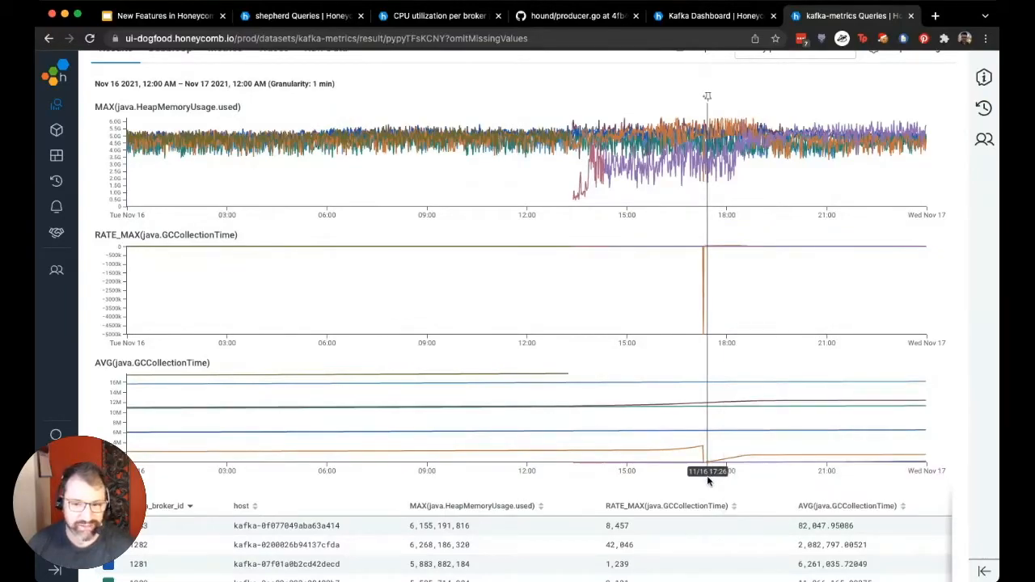
{"action": "scroll", "coordinate": [708, 481], "scroll_direction": "up", "scroll_amount": 3}
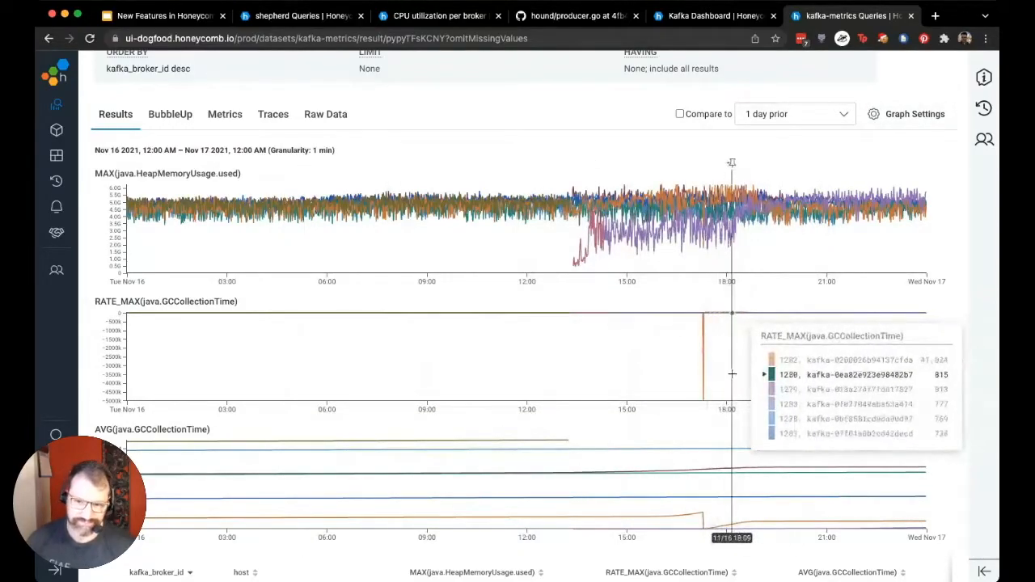
{"action": "left_click", "coordinate": [883, 115]}
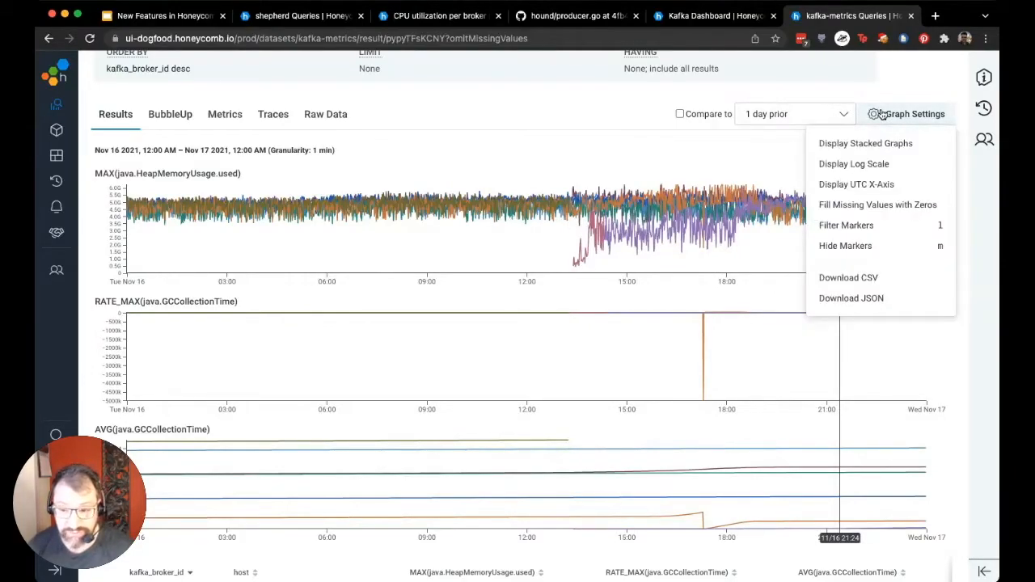
{"action": "left_click", "coordinate": [884, 172]}
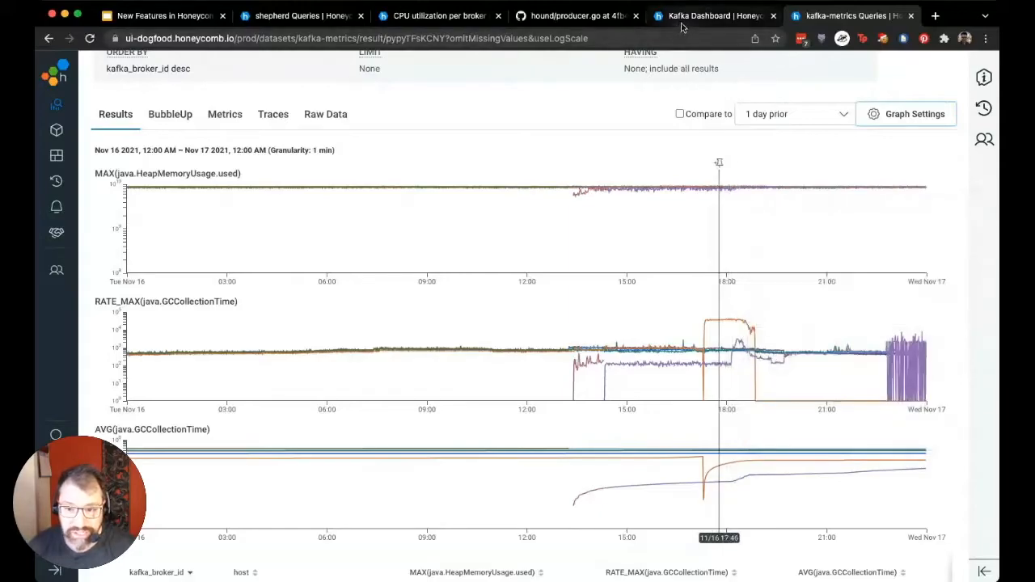
Compare the Kafka Dashboard's CPU utilization per broker with the RATE_MAX(java.GCCollectionTime) graph in the kafka-metrics query
{"action": "left_click", "coordinate": [711, 15]}
{"action": "scroll", "coordinate": [544, 236], "scroll_direction": "up", "scroll_amount": 15}
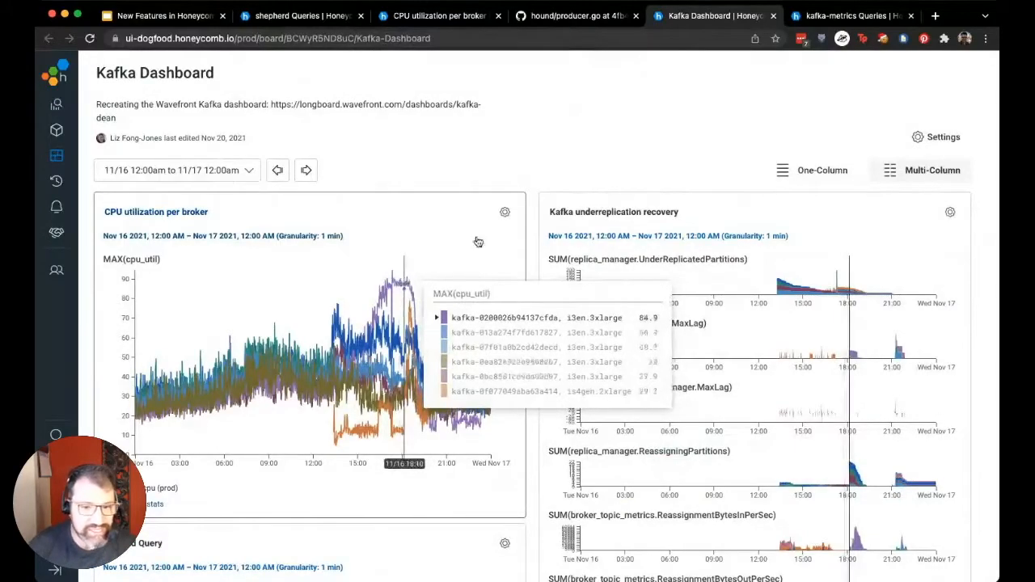
{"action": "left_click", "coordinate": [828, 18]}
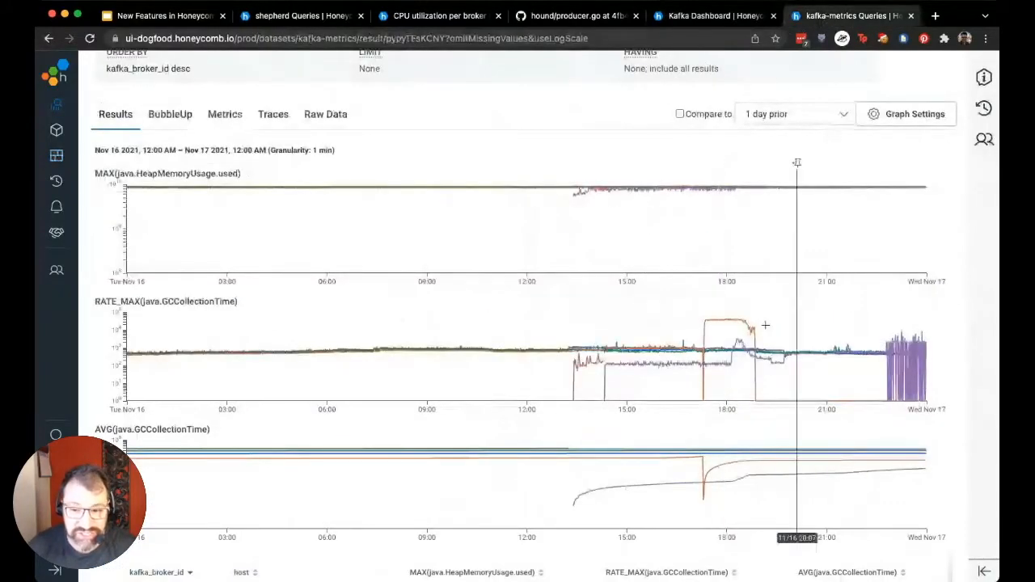
{"action": "mouse_move", "coordinate": [736, 310]}
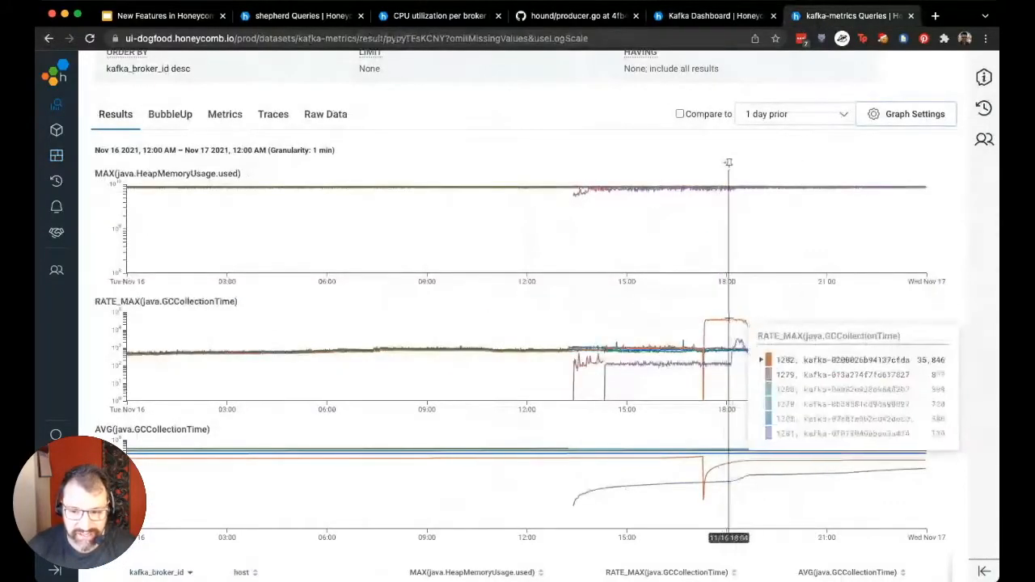
Return the kafka-metrics query's graphs to a linear scale and review them
{"action": "left_click", "coordinate": [913, 120]}
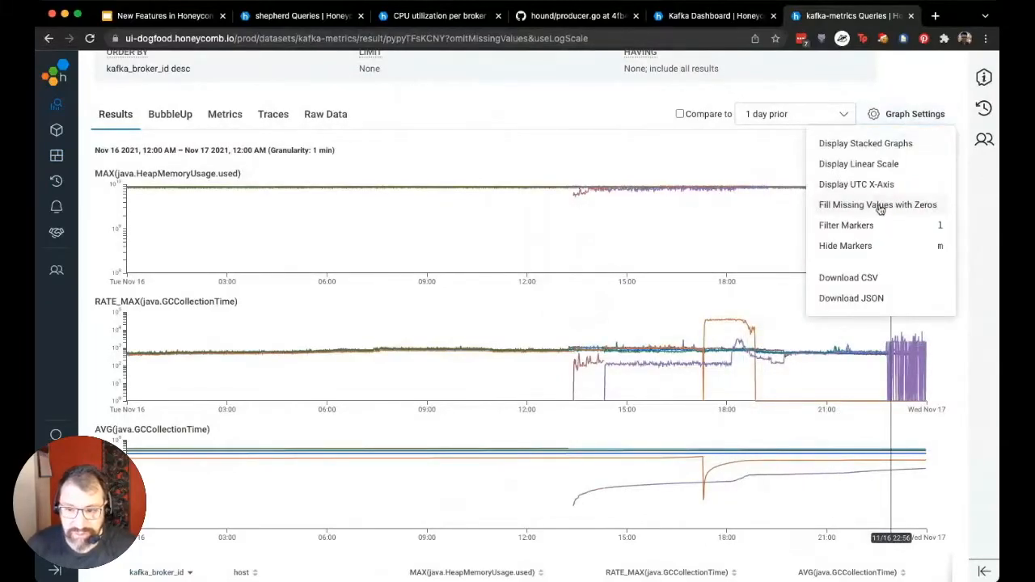
{"action": "left_click", "coordinate": [883, 168]}
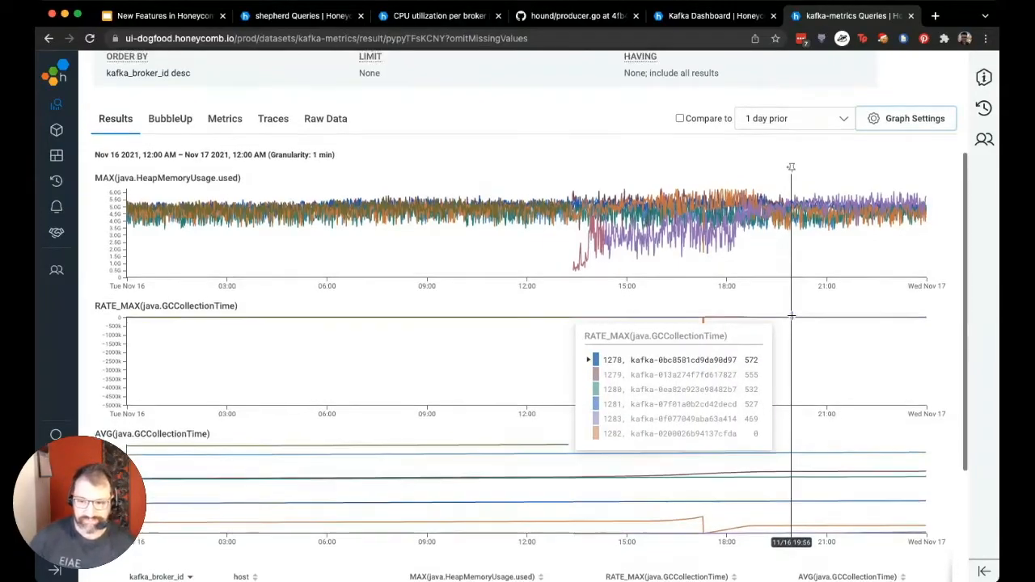
{"action": "scroll", "coordinate": [792, 316], "scroll_direction": "up", "scroll_amount": 1}
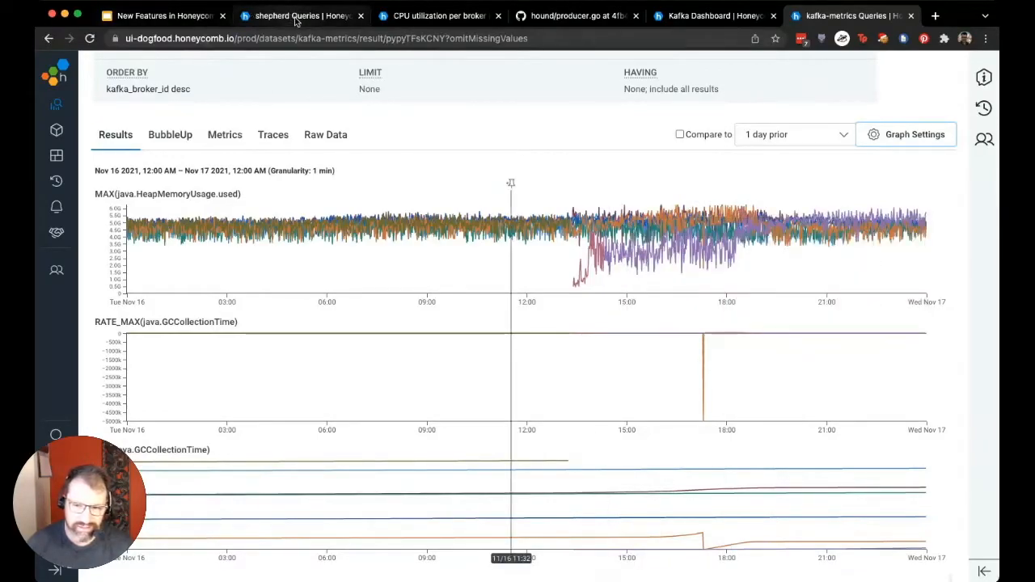
Switch to the New Features in Honeycomb presentation and advance from the Demo slide to the In Review slide
{"action": "left_click", "coordinate": [176, 22]}
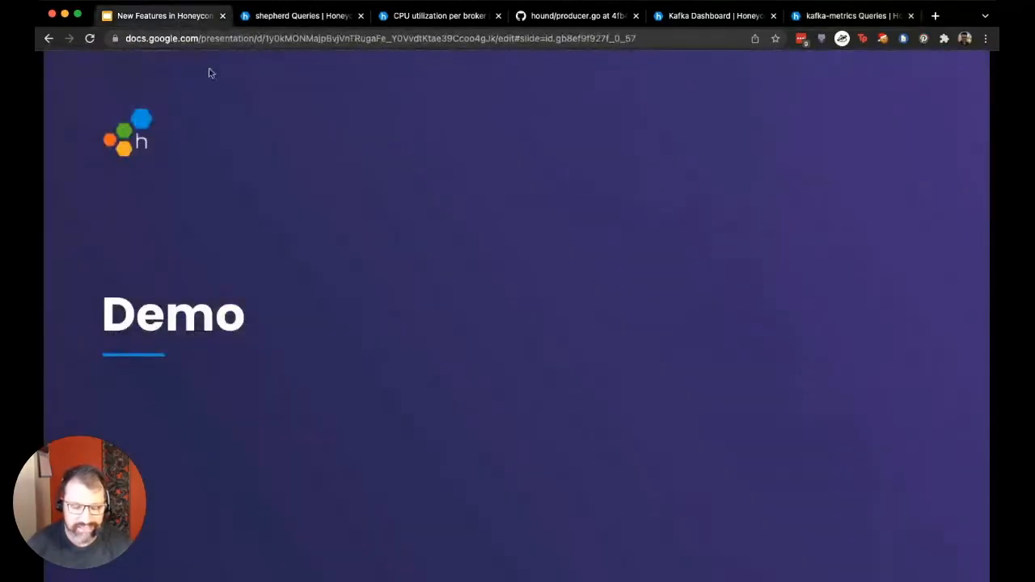
{"action": "key", "text": "Right"}
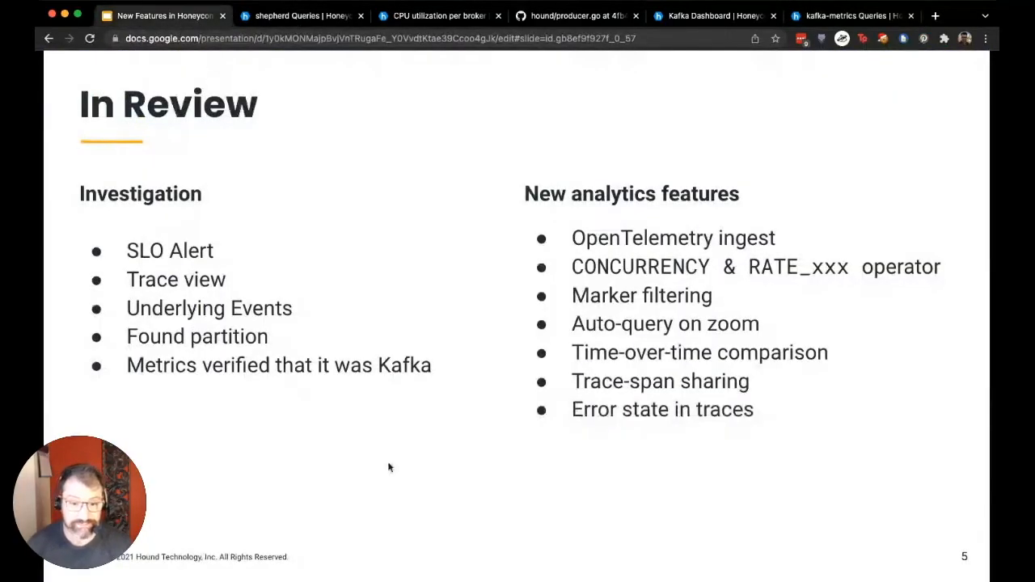